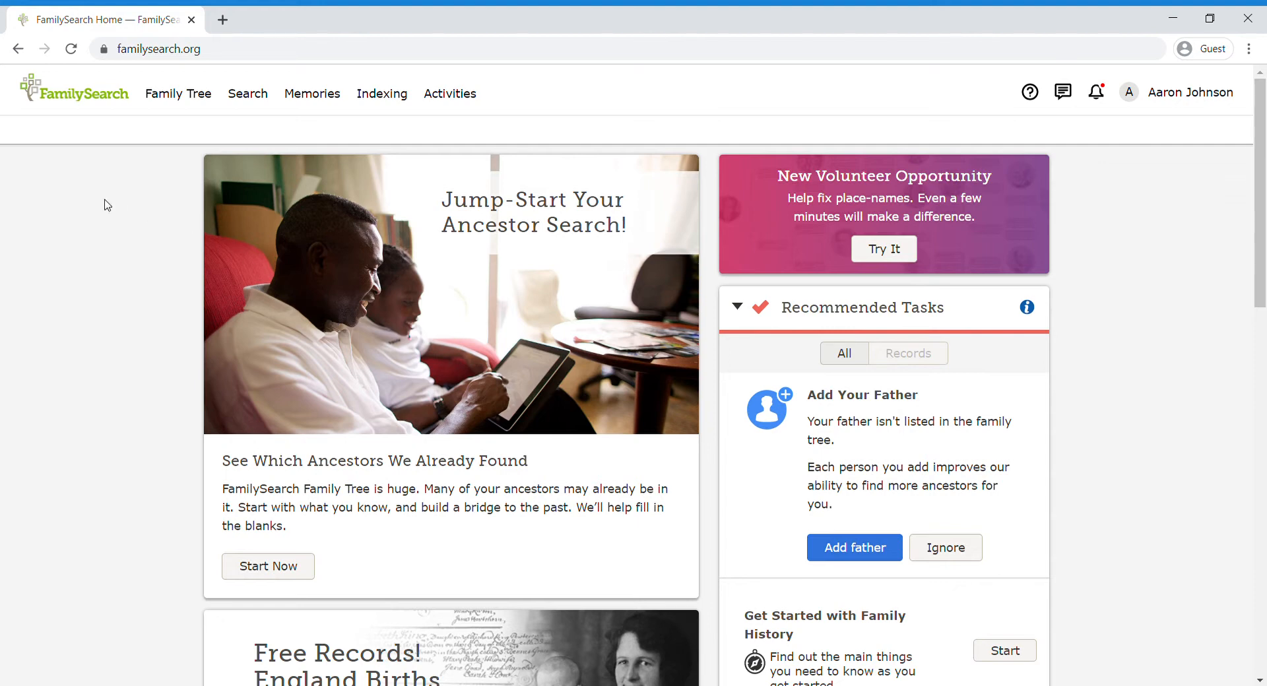
Step: Open the Family Tree dropdown listing Tree, Person, Find, Following and My Contributions
click(189, 97)
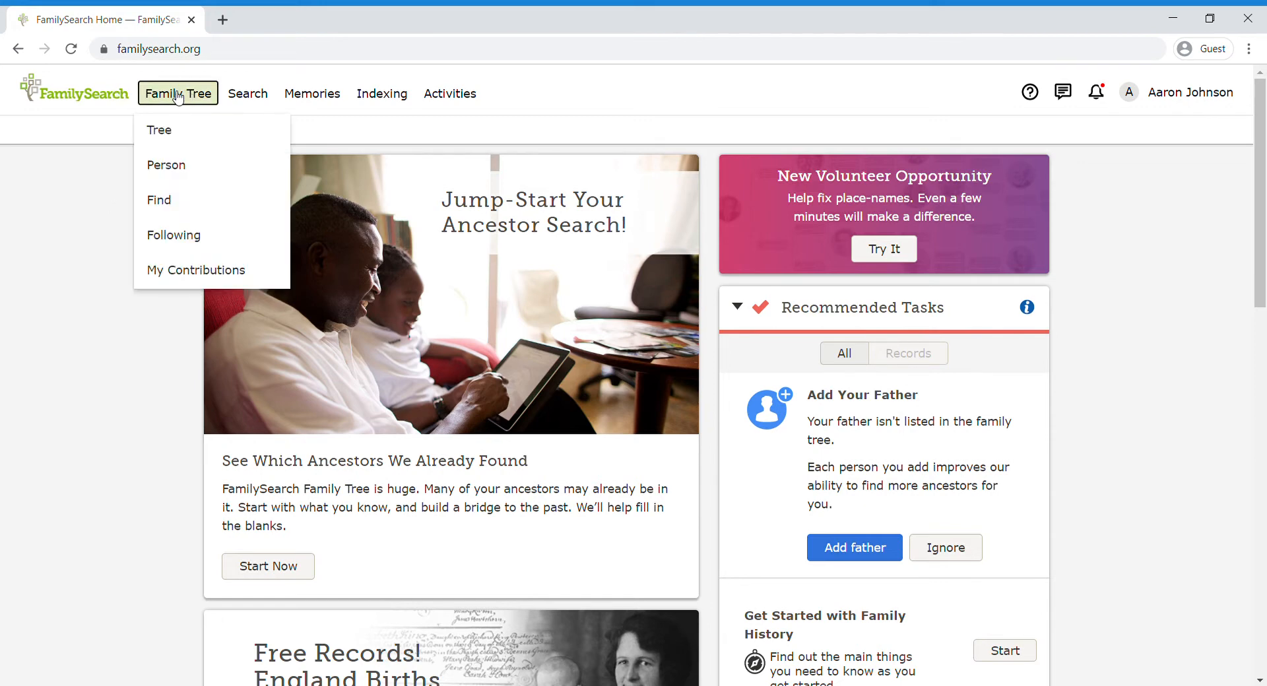
Step: Open the Tree pedigree view and pan around to look at the cards
click(191, 130)
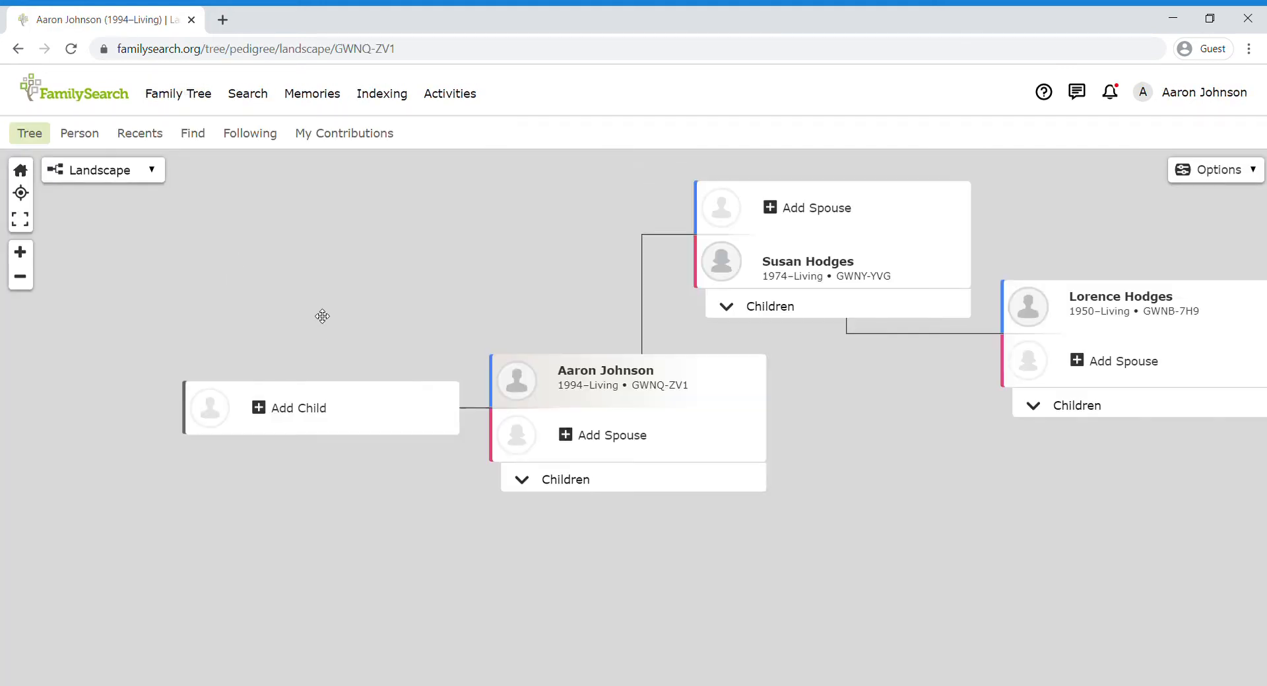
drag(500, 278, 347, 343)
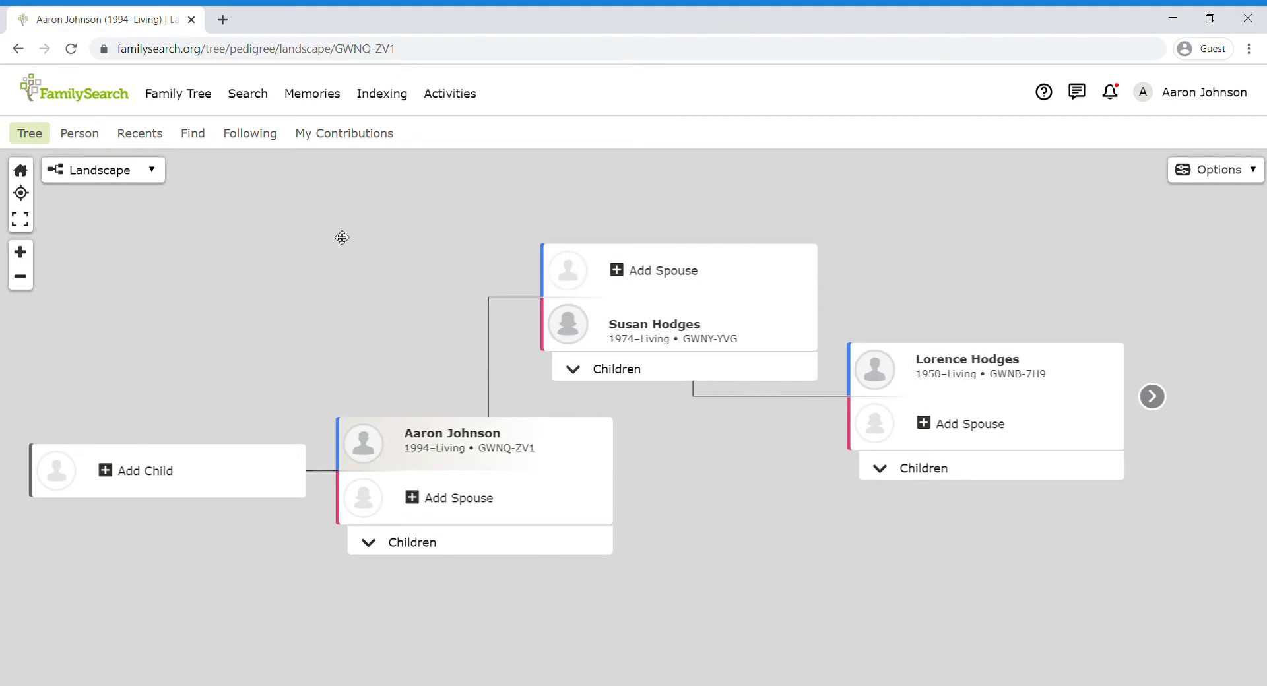
drag(800, 221, 682, 264)
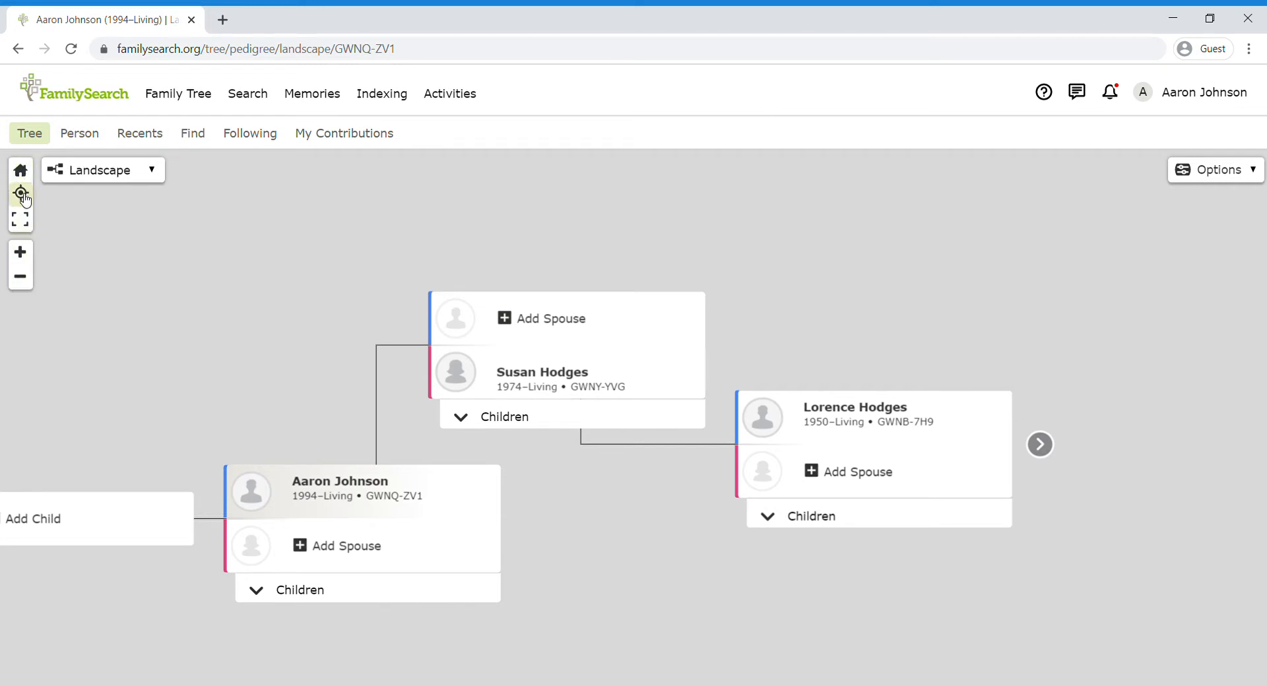
Step: Zoom out and back in, try the Portrait layout, then return to Landscape
click(31, 280)
click(21, 251)
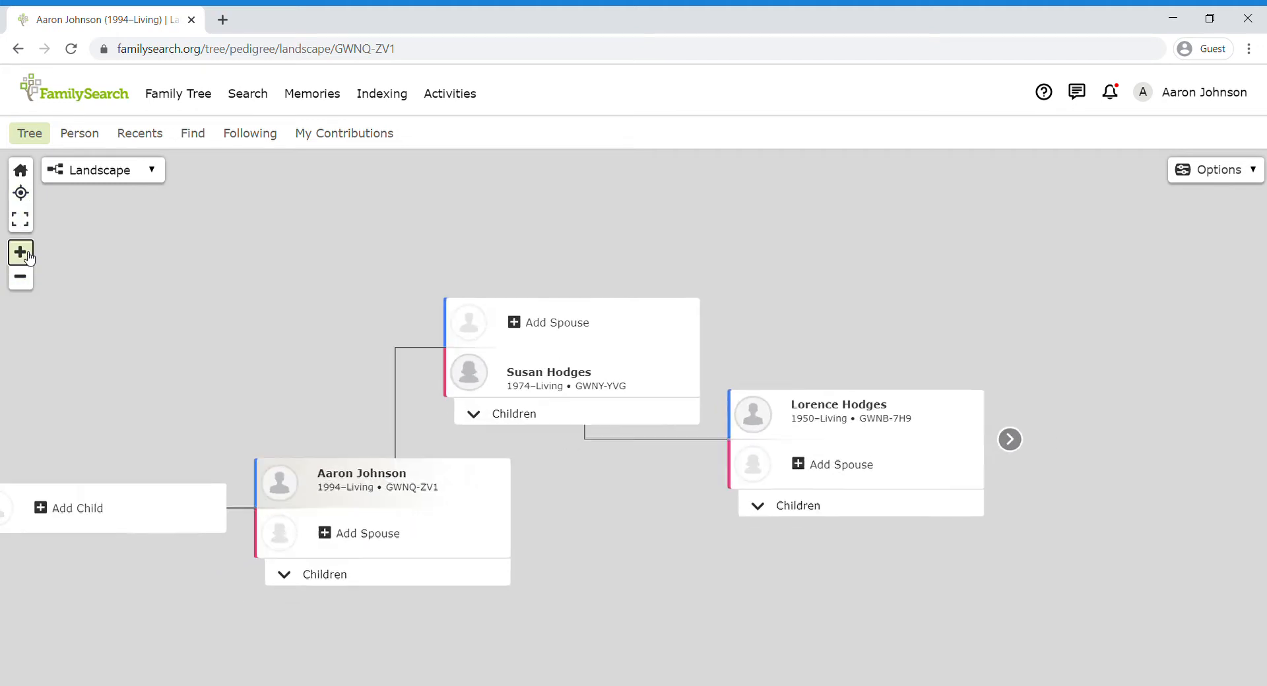
click(100, 177)
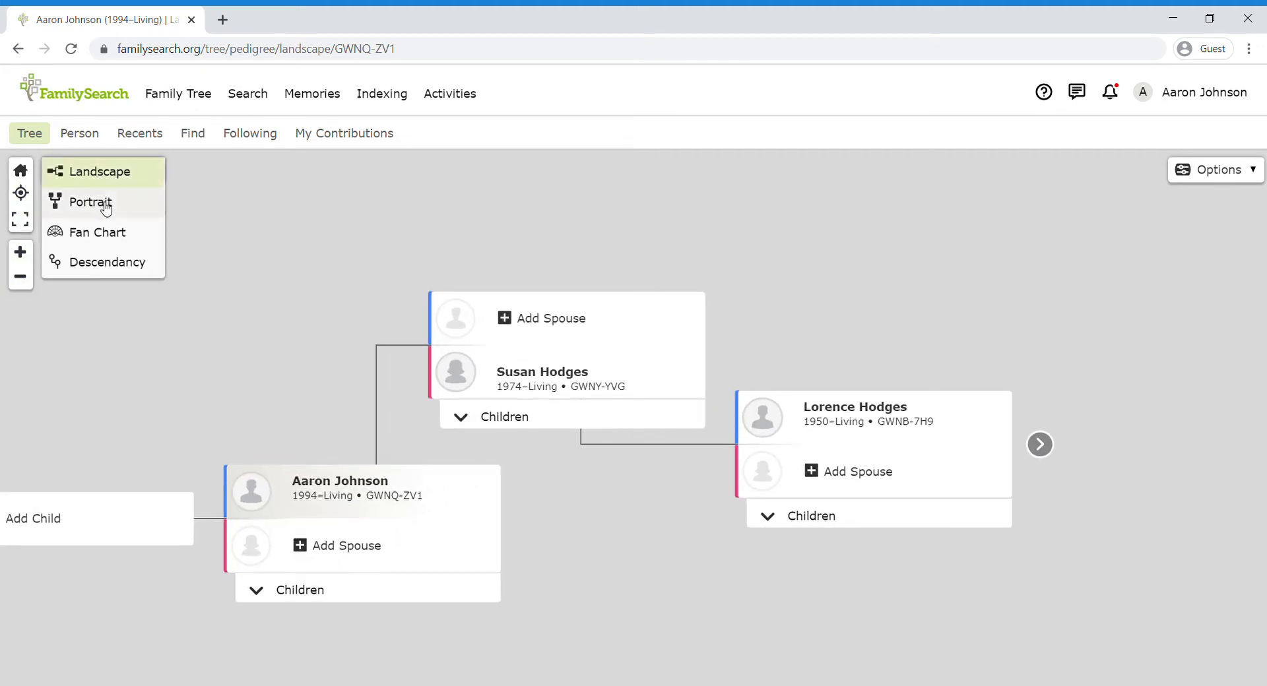
click(100, 203)
click(110, 171)
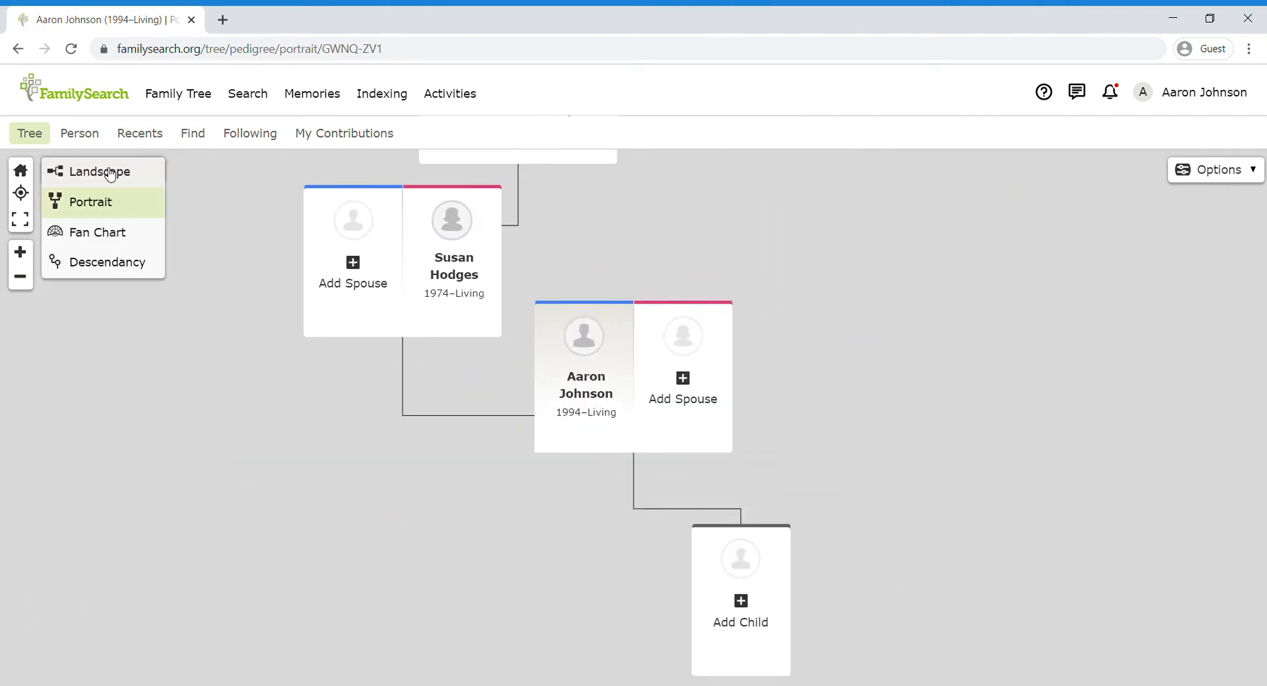
click(108, 173)
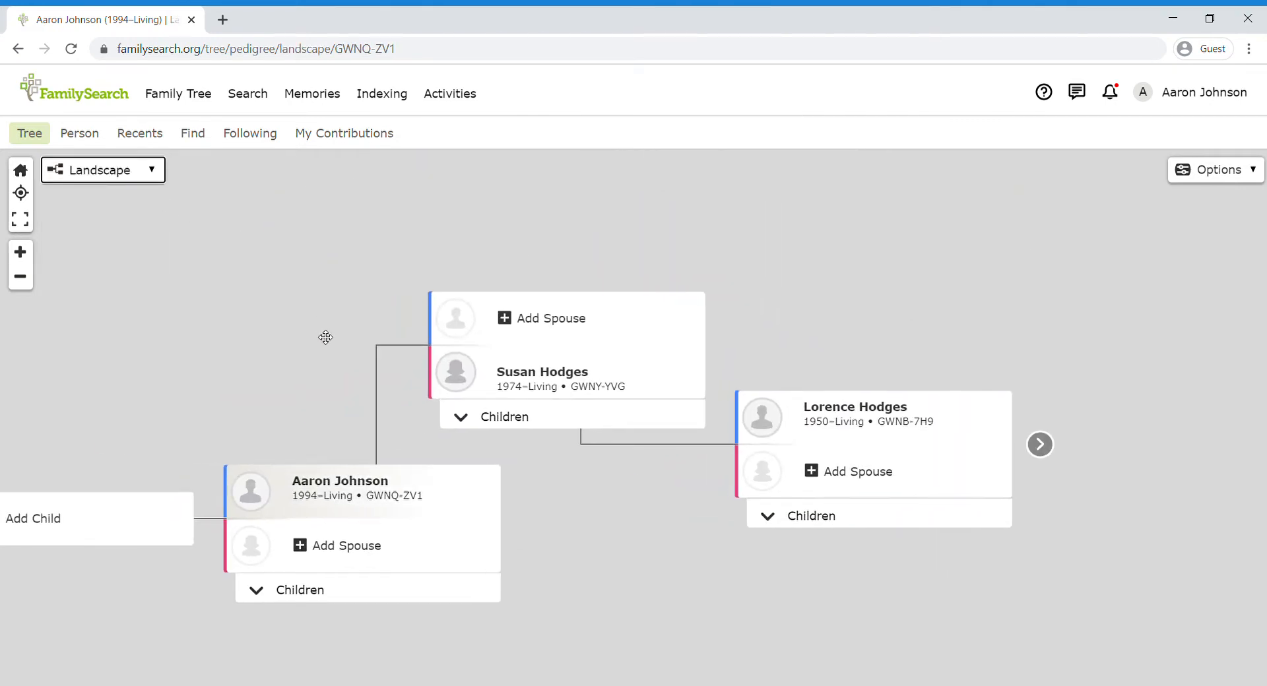
drag(325, 337, 416, 331)
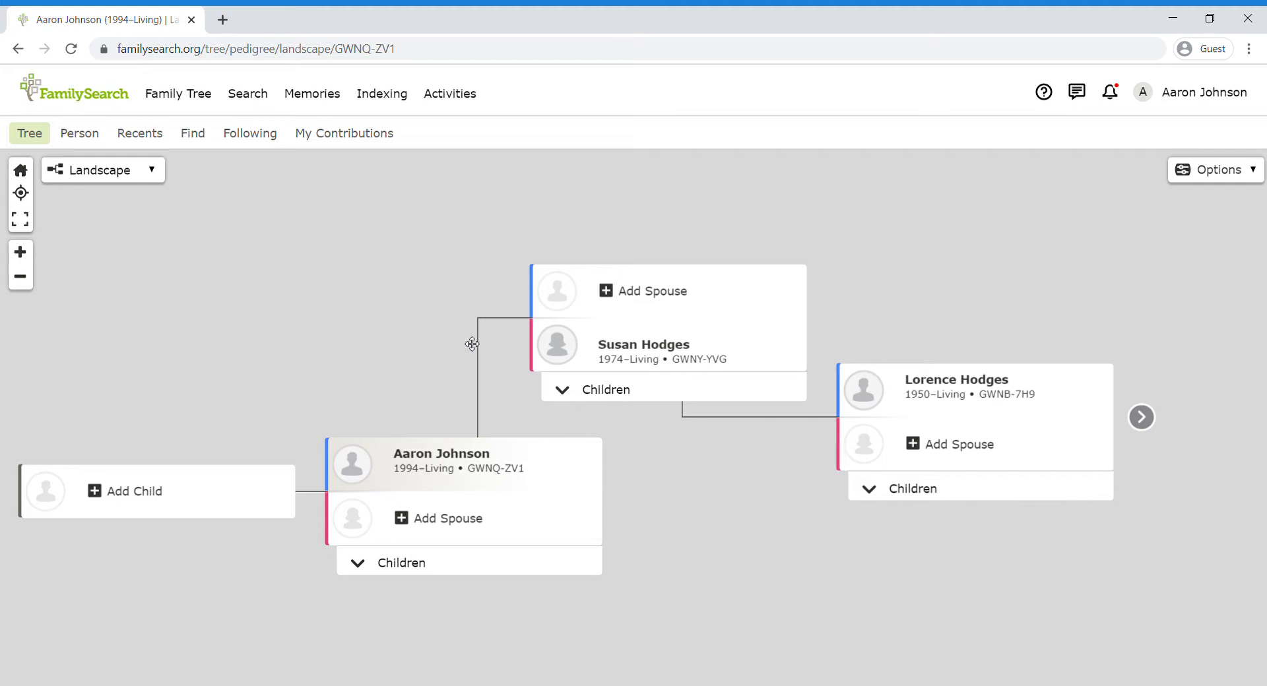
click(612, 296)
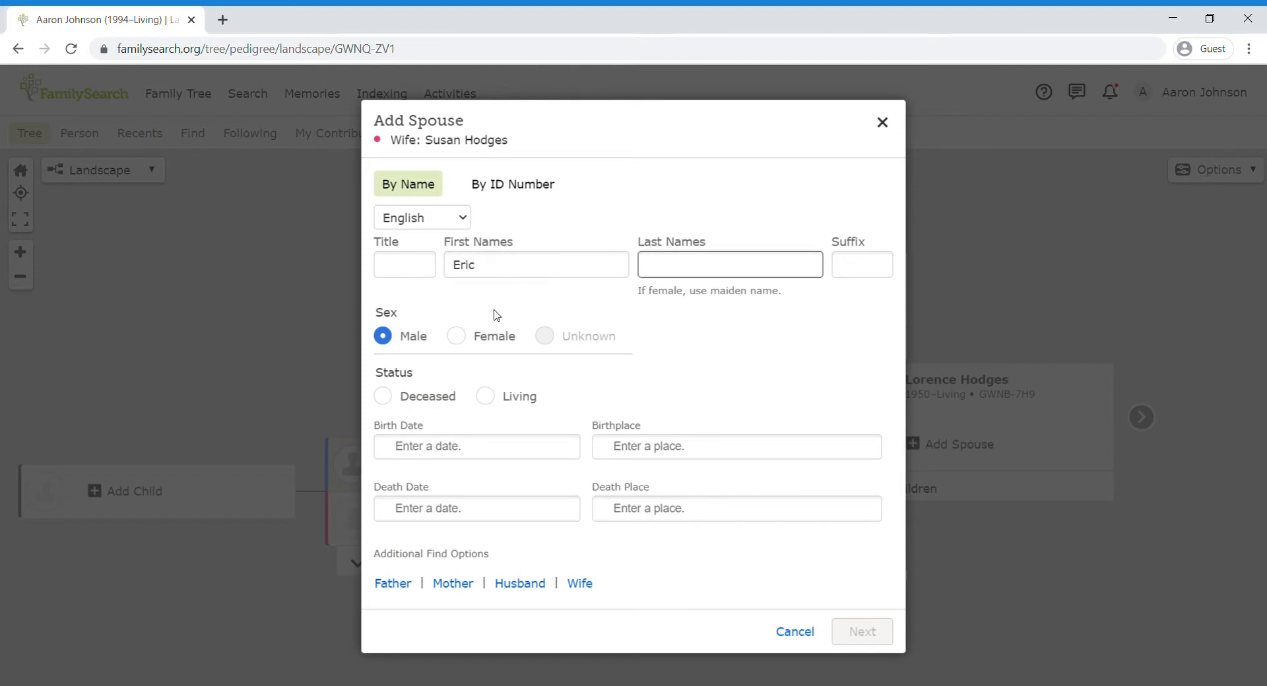
text(Johnson)
click(689, 389)
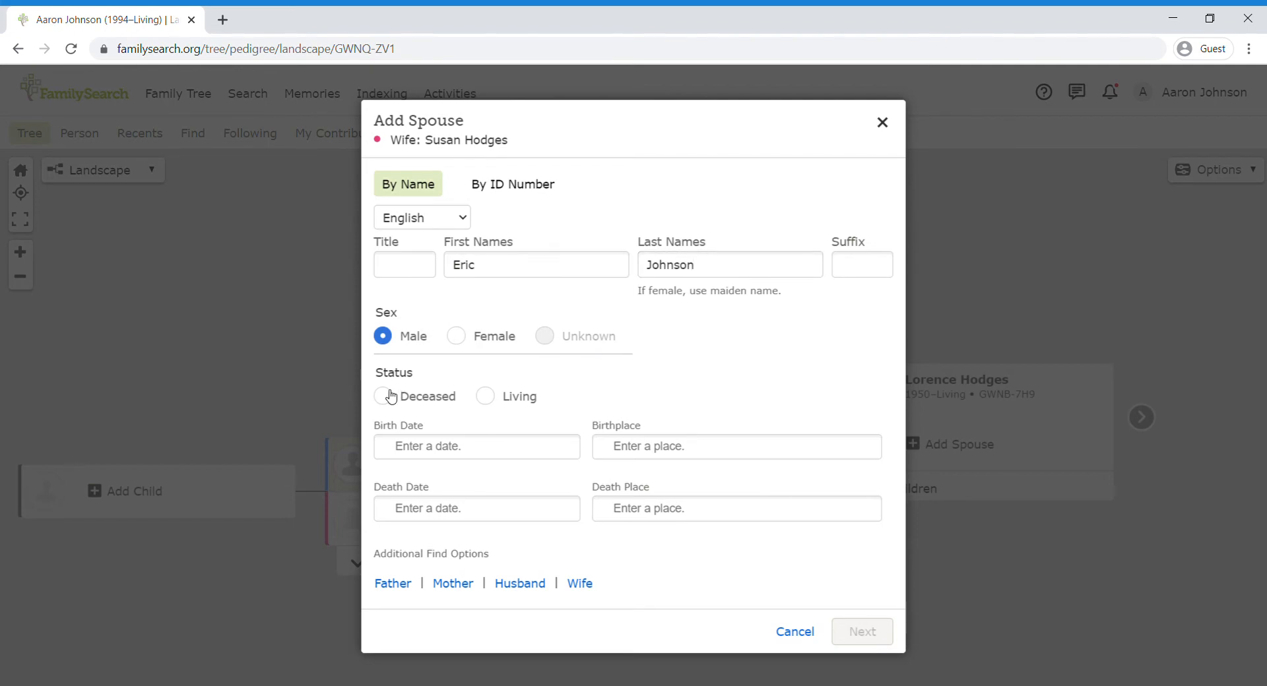
click(492, 397)
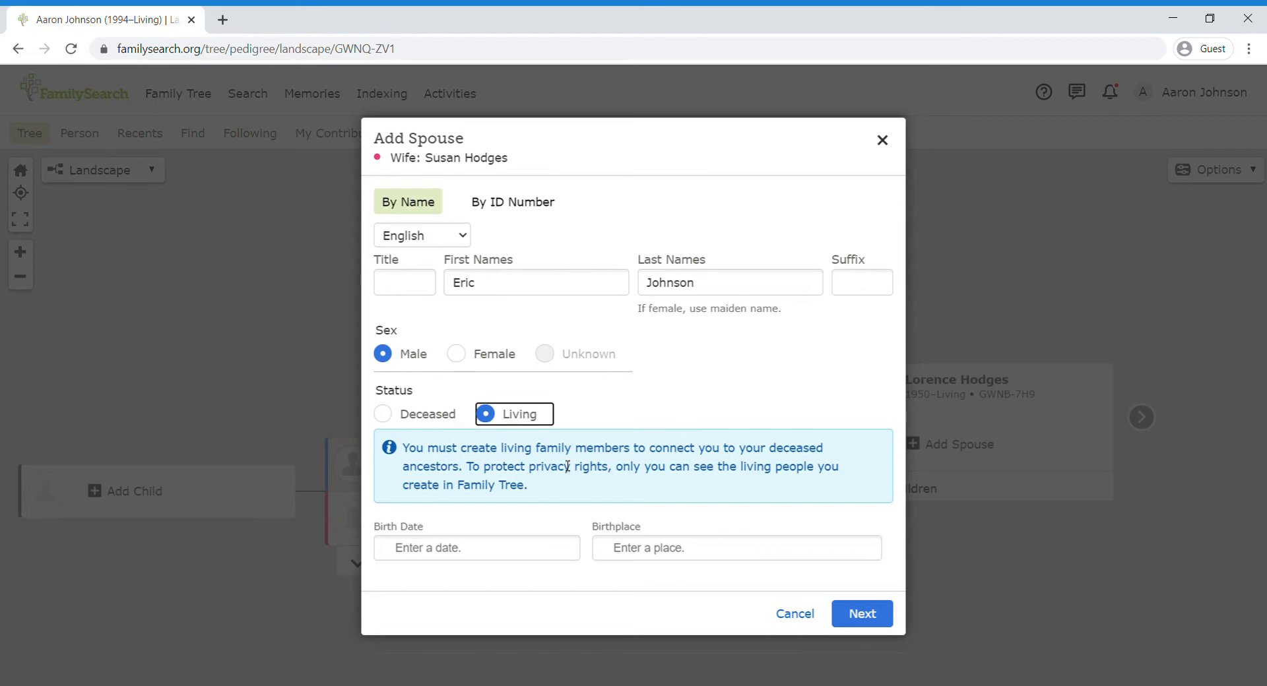
Step: Give him birth date 1950 and birthplace California, then continue to review
click(471, 557)
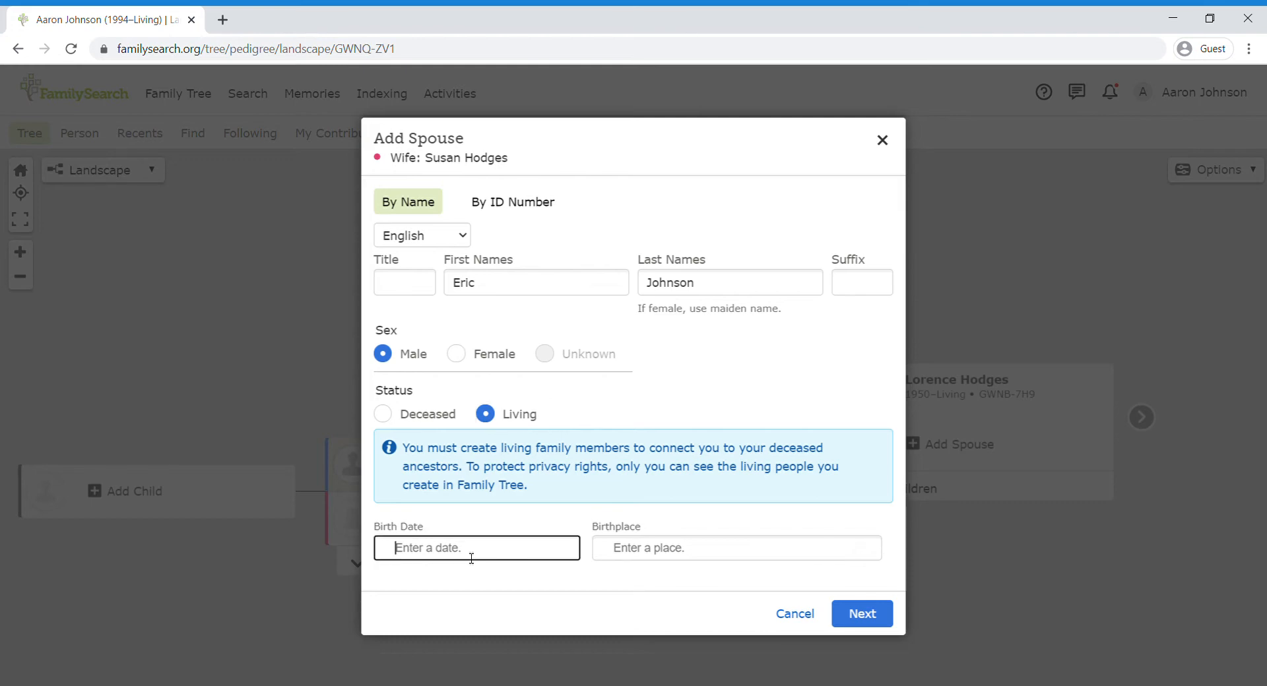
text(1950)
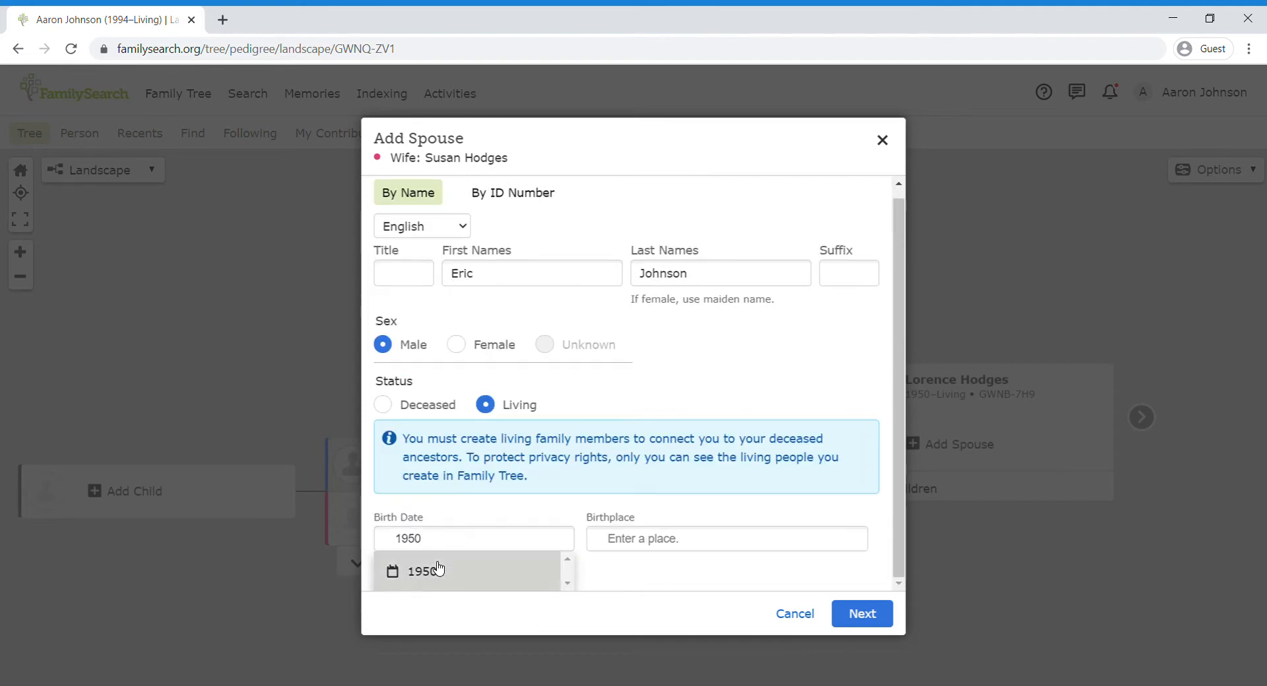
click(438, 569)
click(671, 553)
text(C)
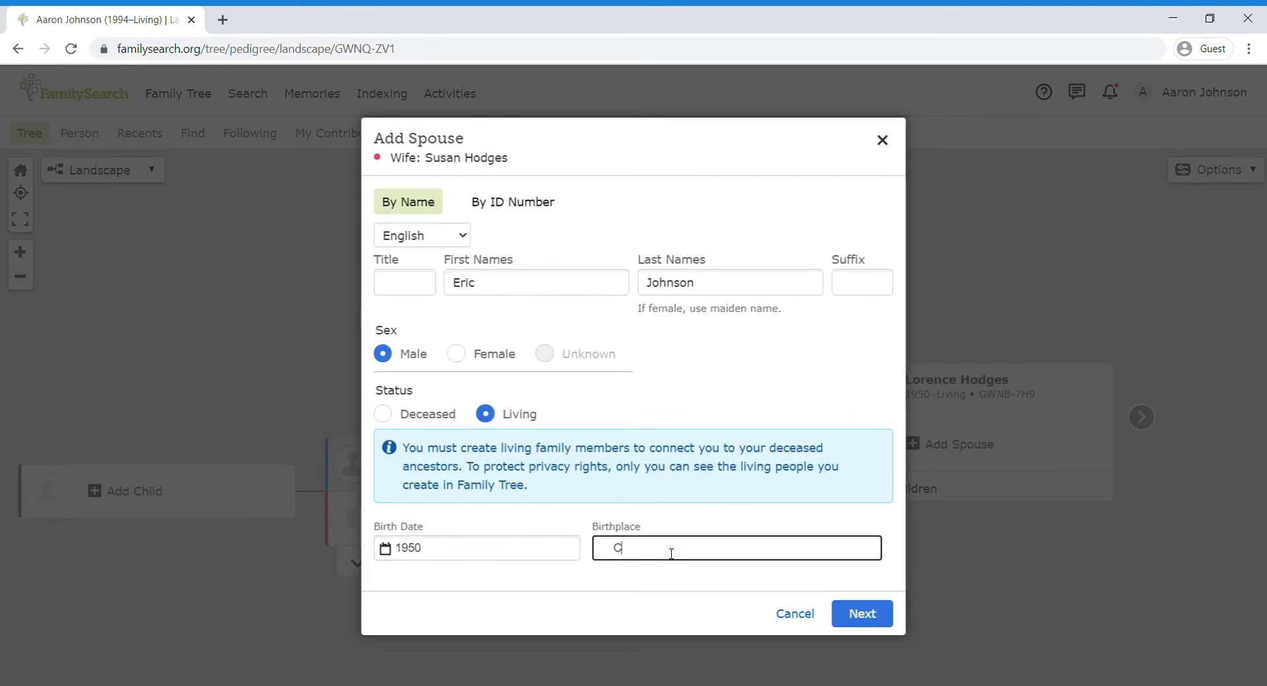
text(alifornia)
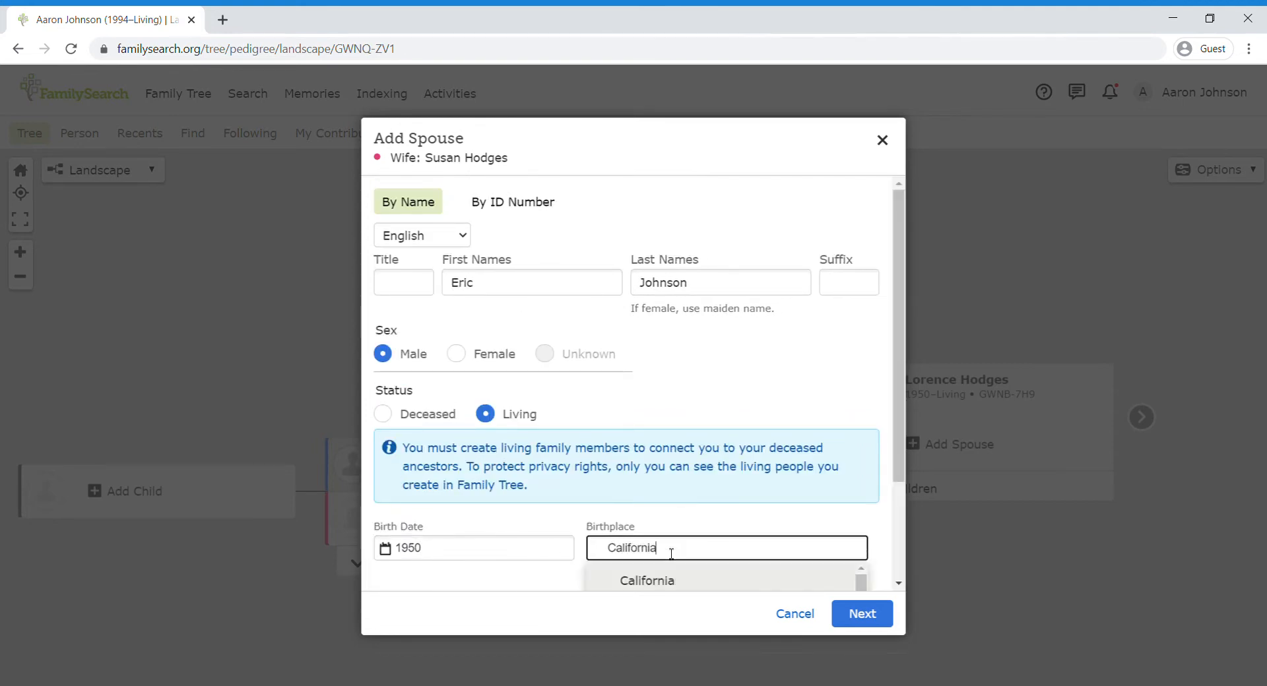
click(658, 584)
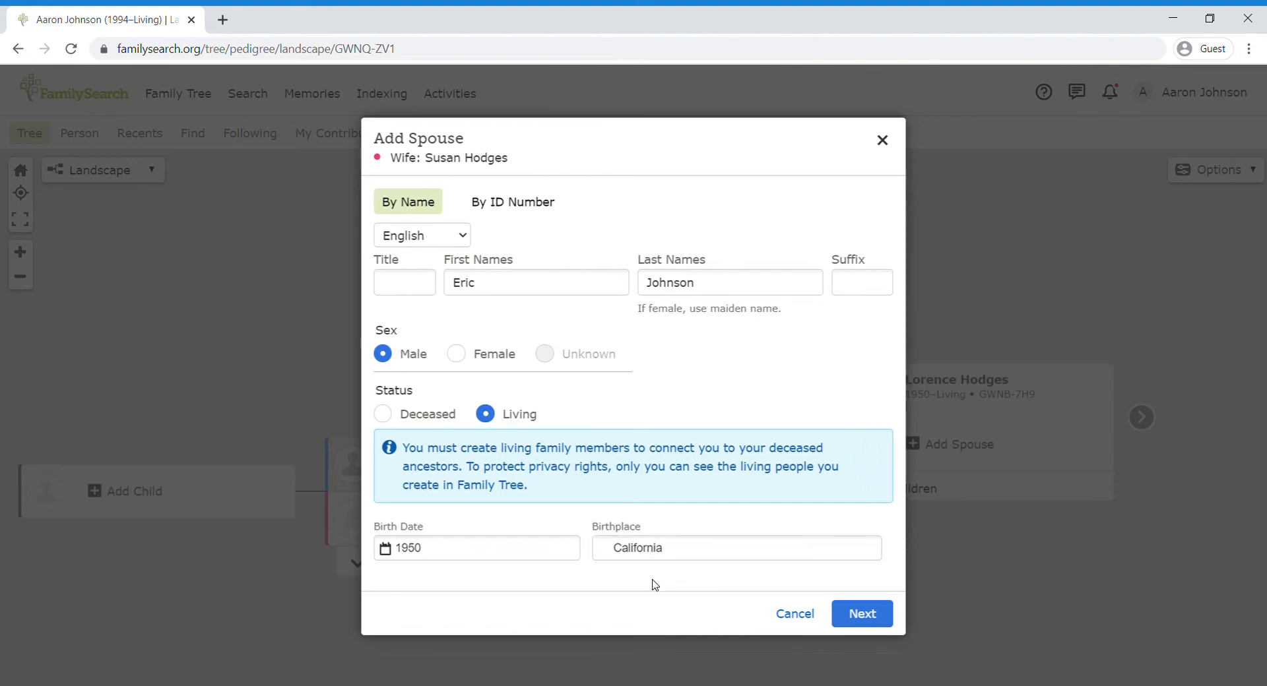
click(450, 559)
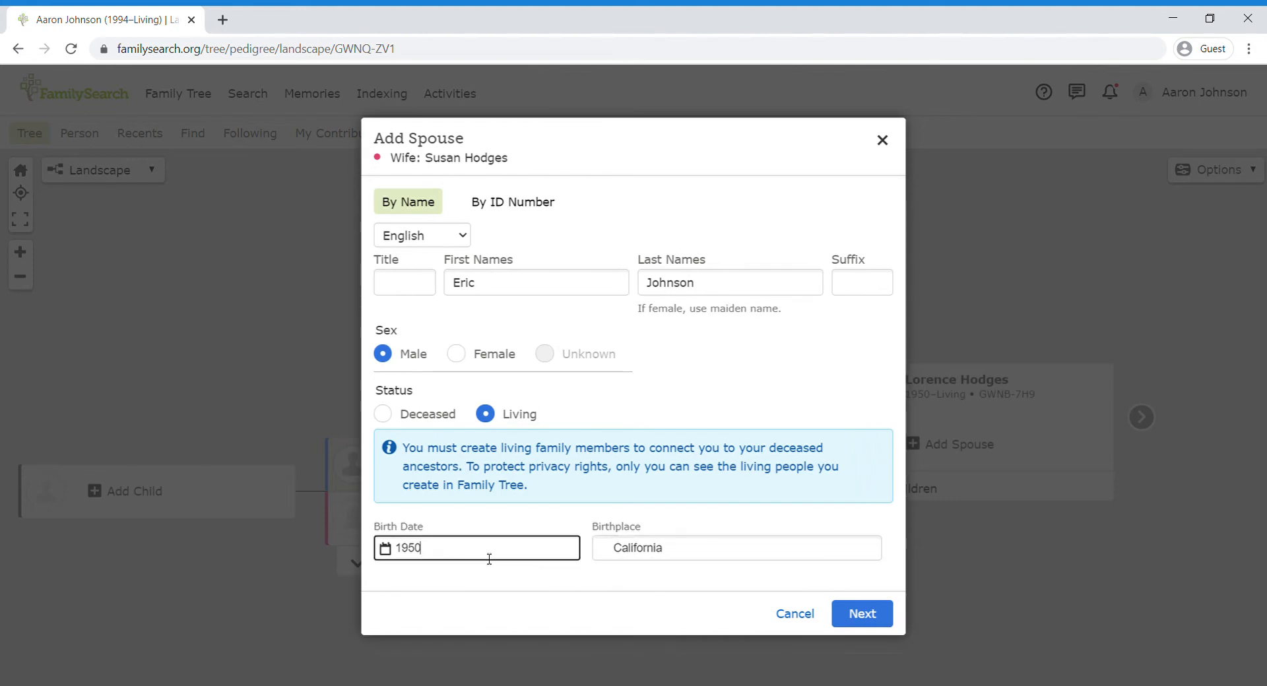
click(716, 553)
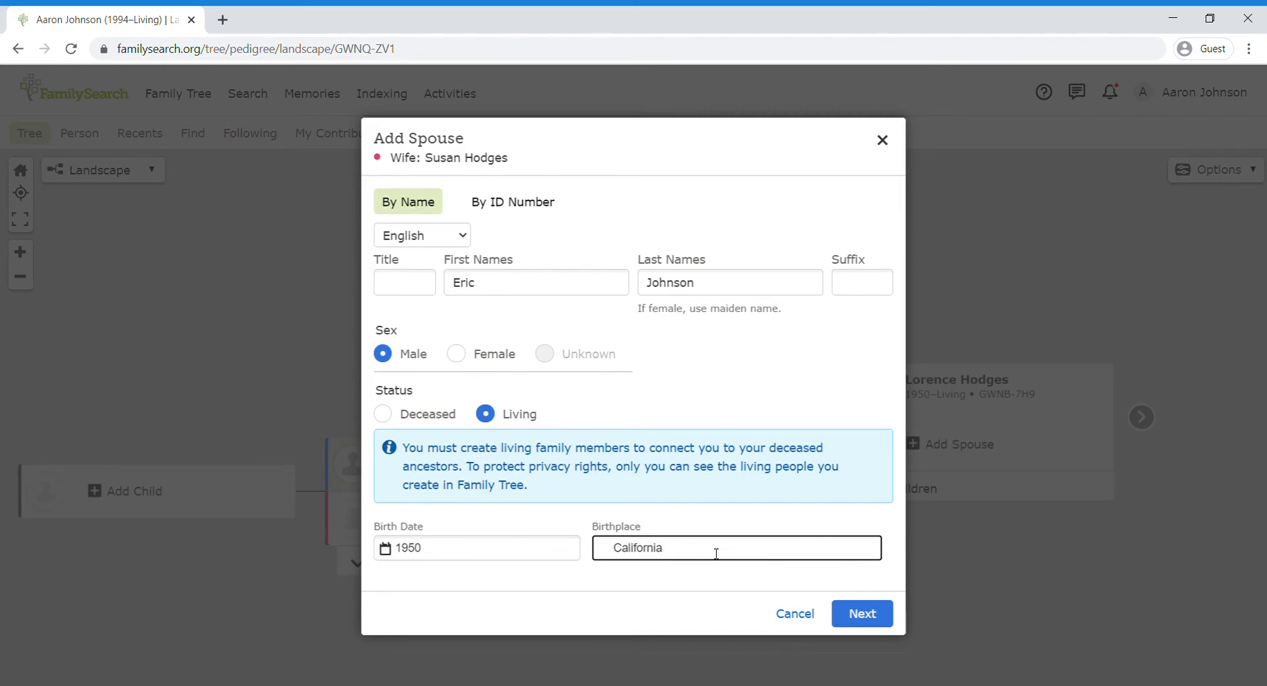
click(859, 620)
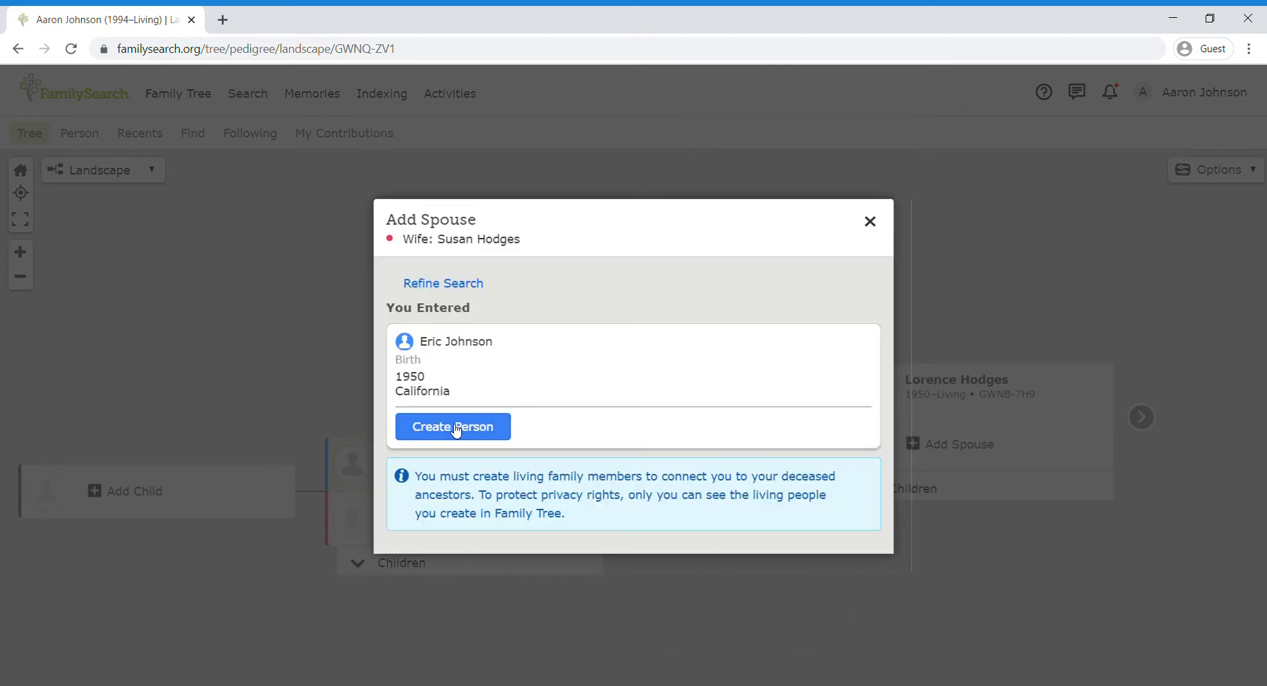
click(455, 429)
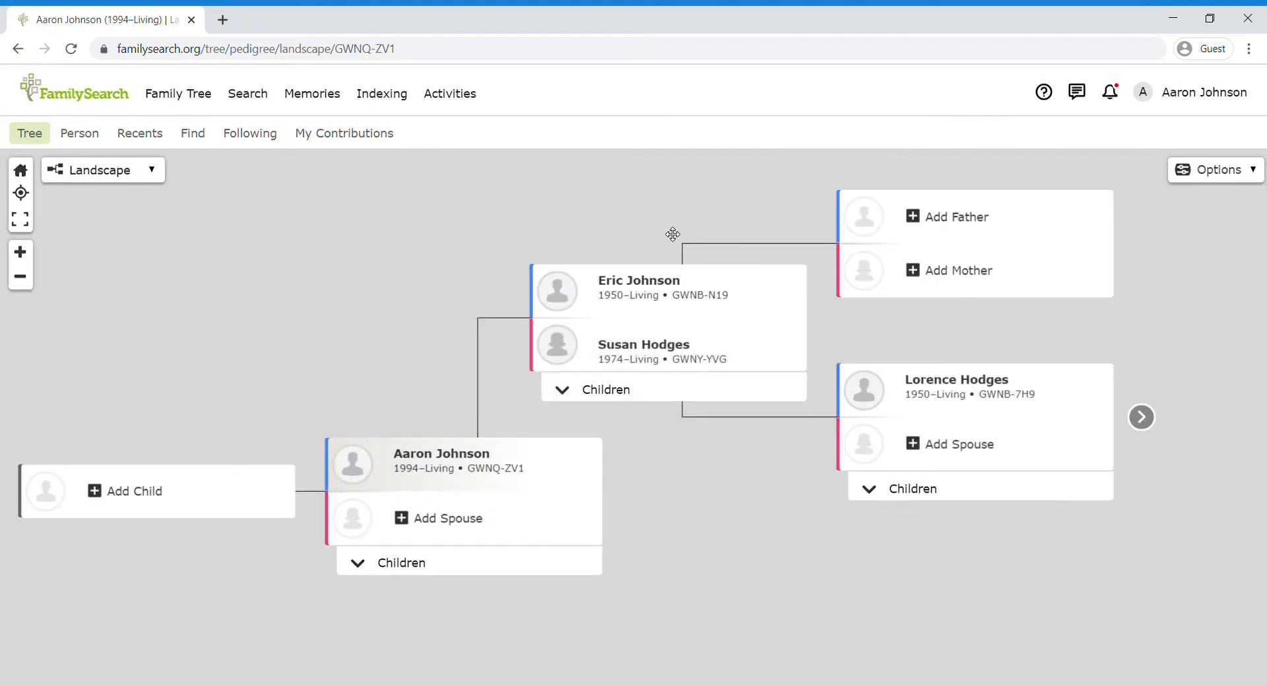
drag(673, 235, 468, 273)
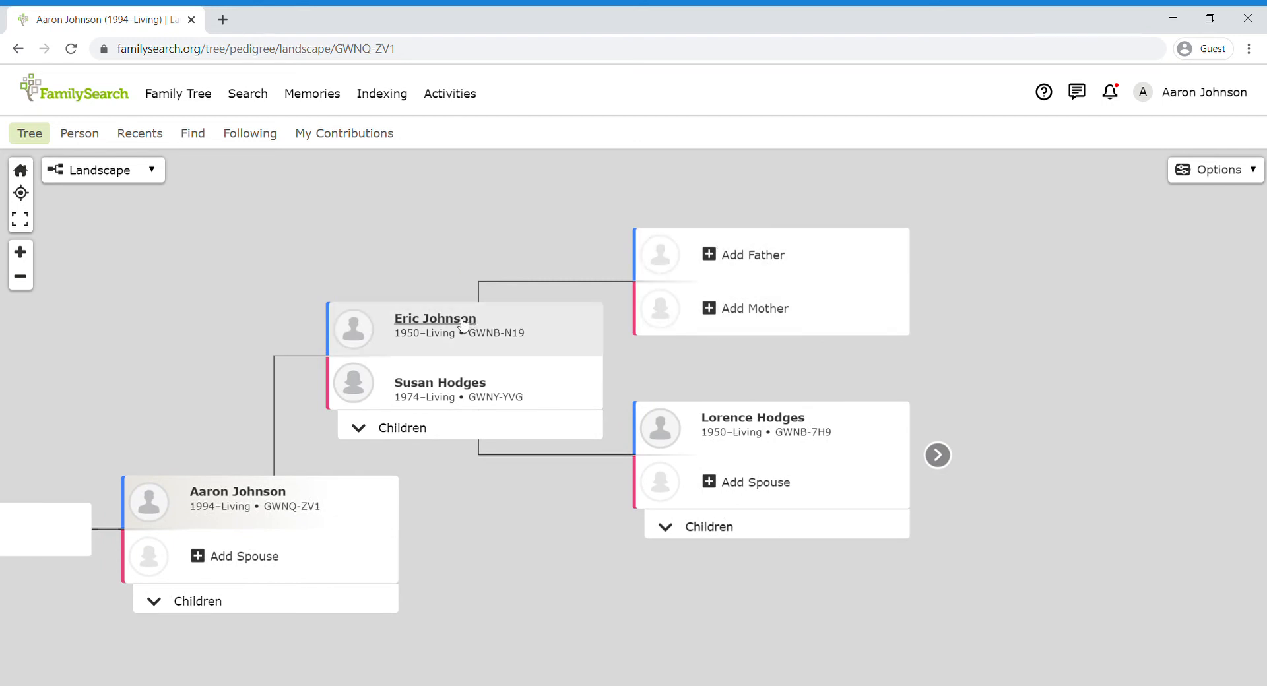
drag(529, 531, 517, 475)
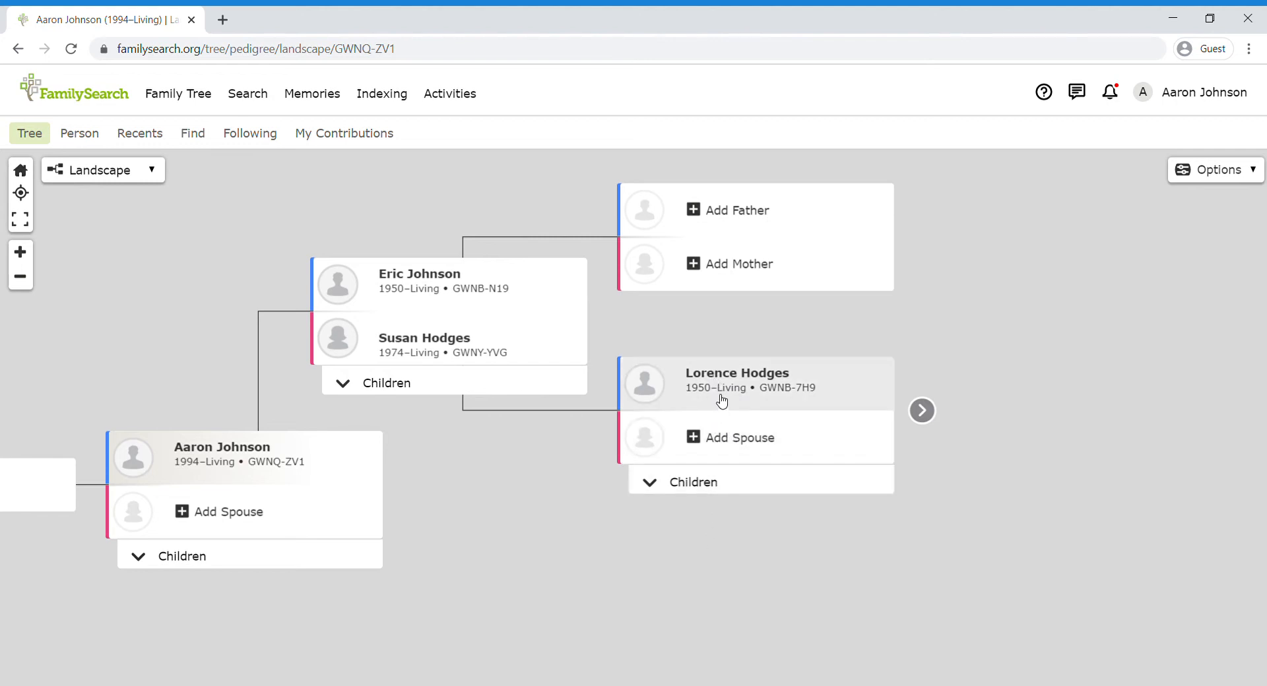
click(406, 383)
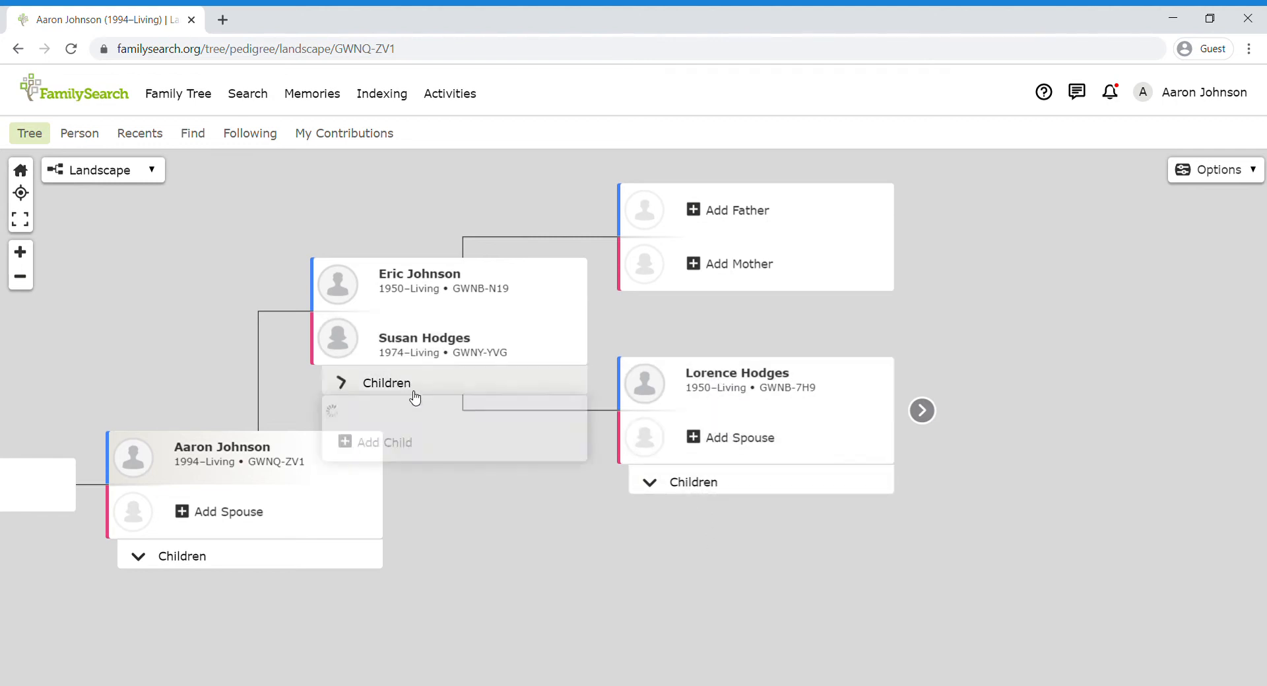
click(516, 535)
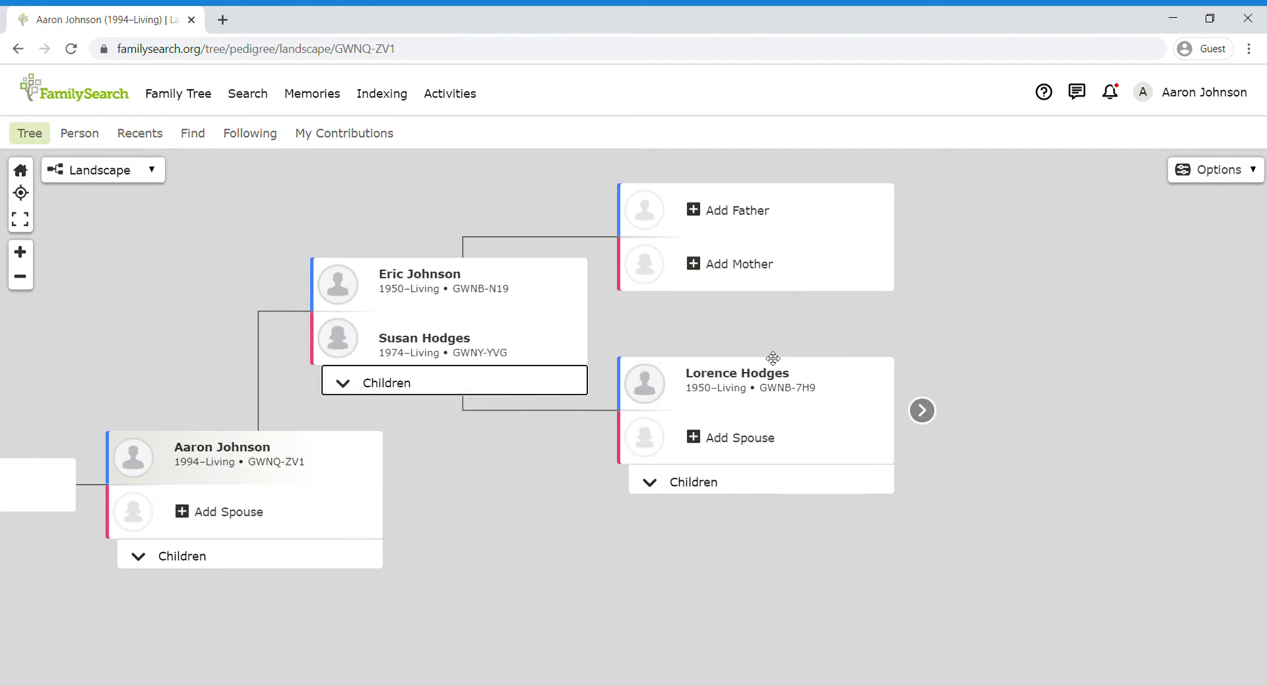
click(742, 375)
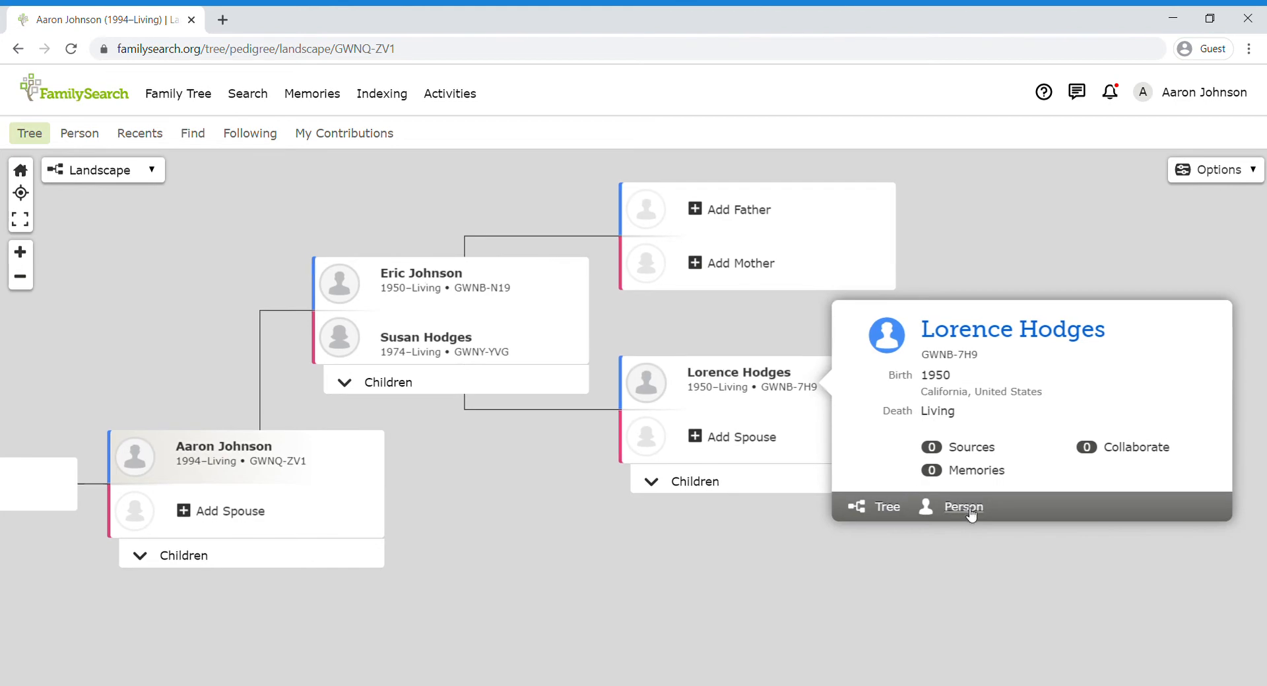
click(970, 512)
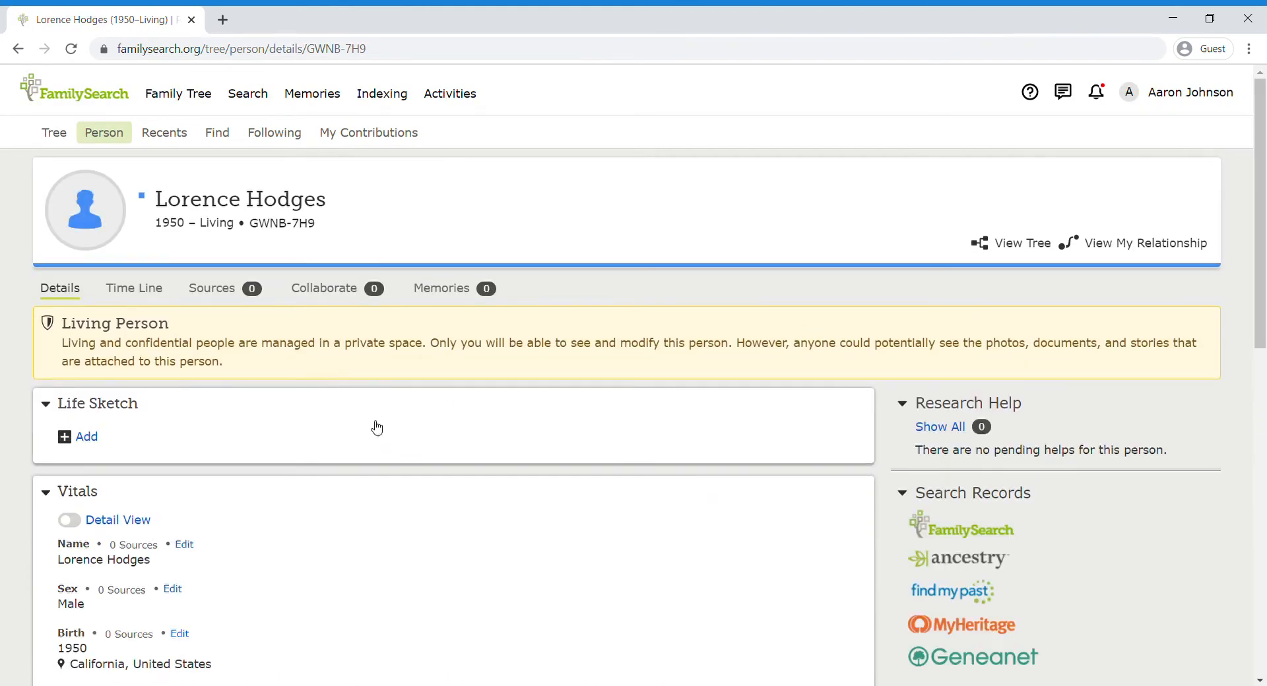
scroll(483, 503, down, 2)
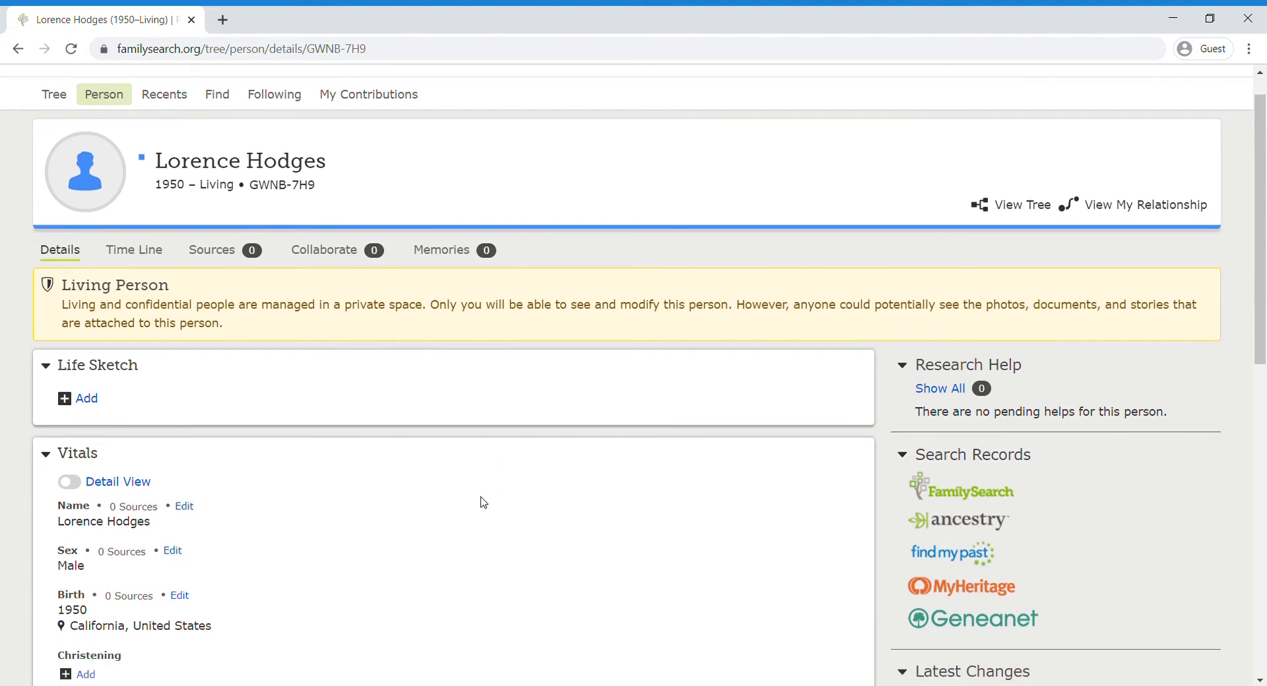
scroll(476, 416, up, 2)
scroll(478, 416, down, 2)
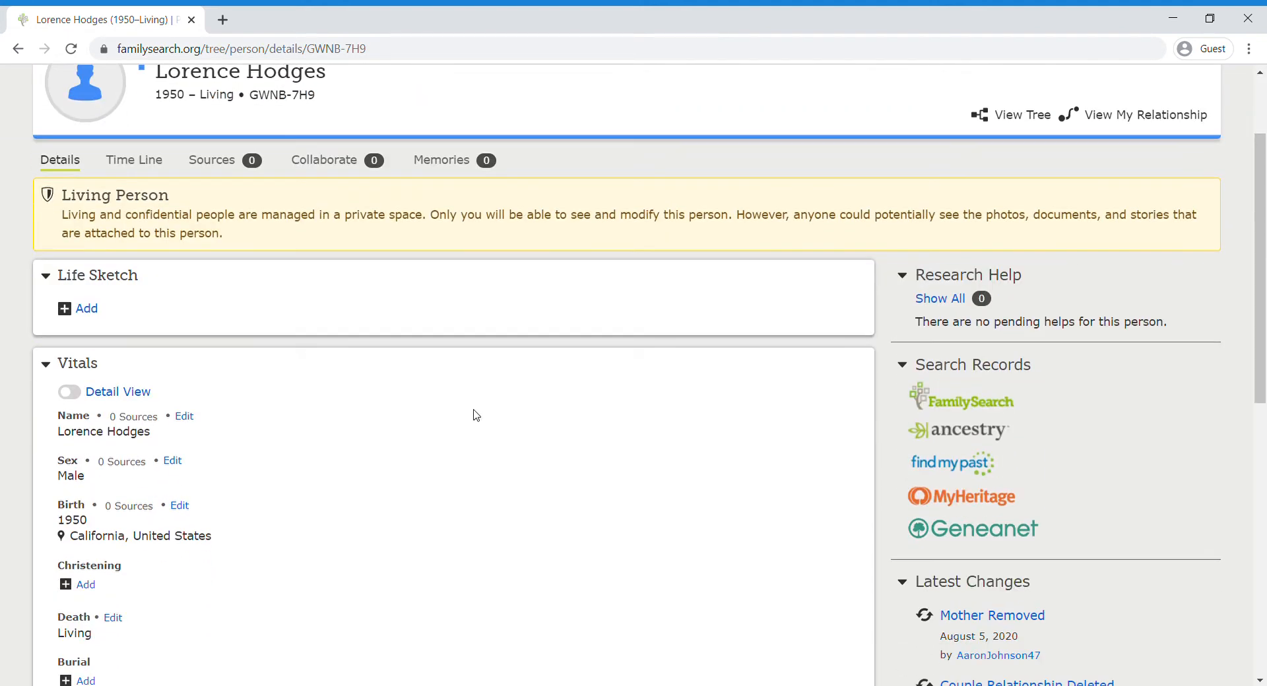
scroll(477, 416, down, 2)
scroll(475, 416, up, 4)
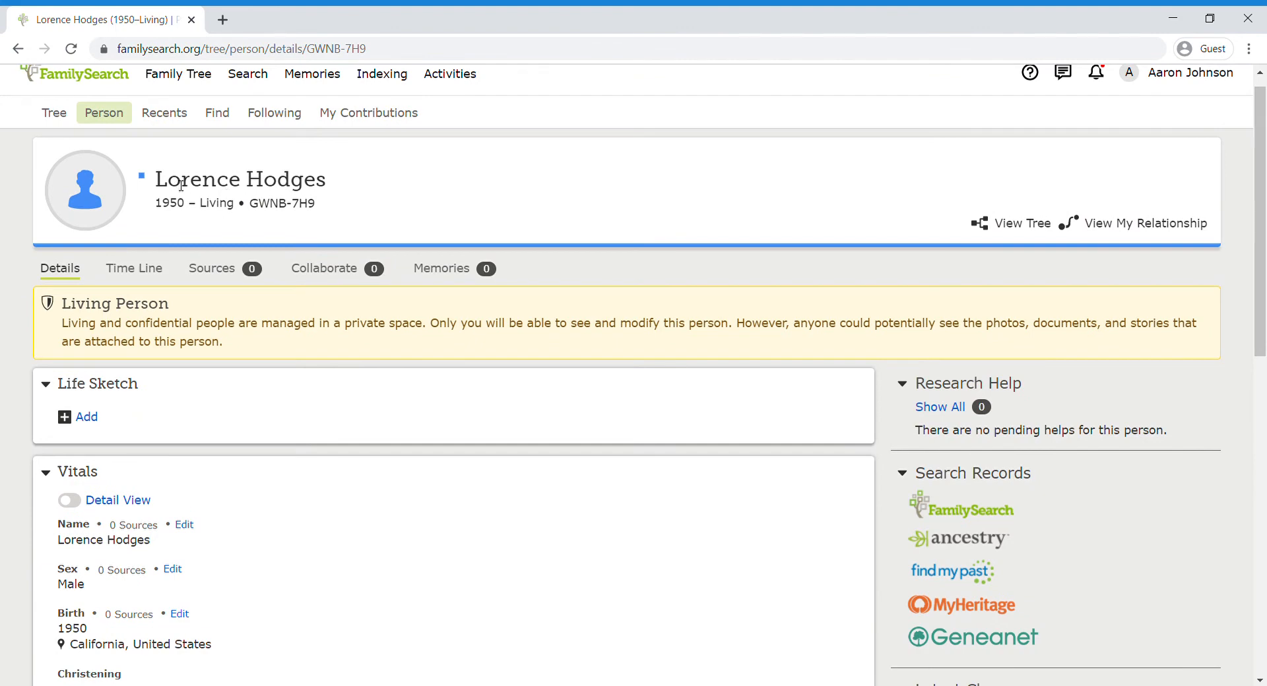
scroll(335, 289, down, 4)
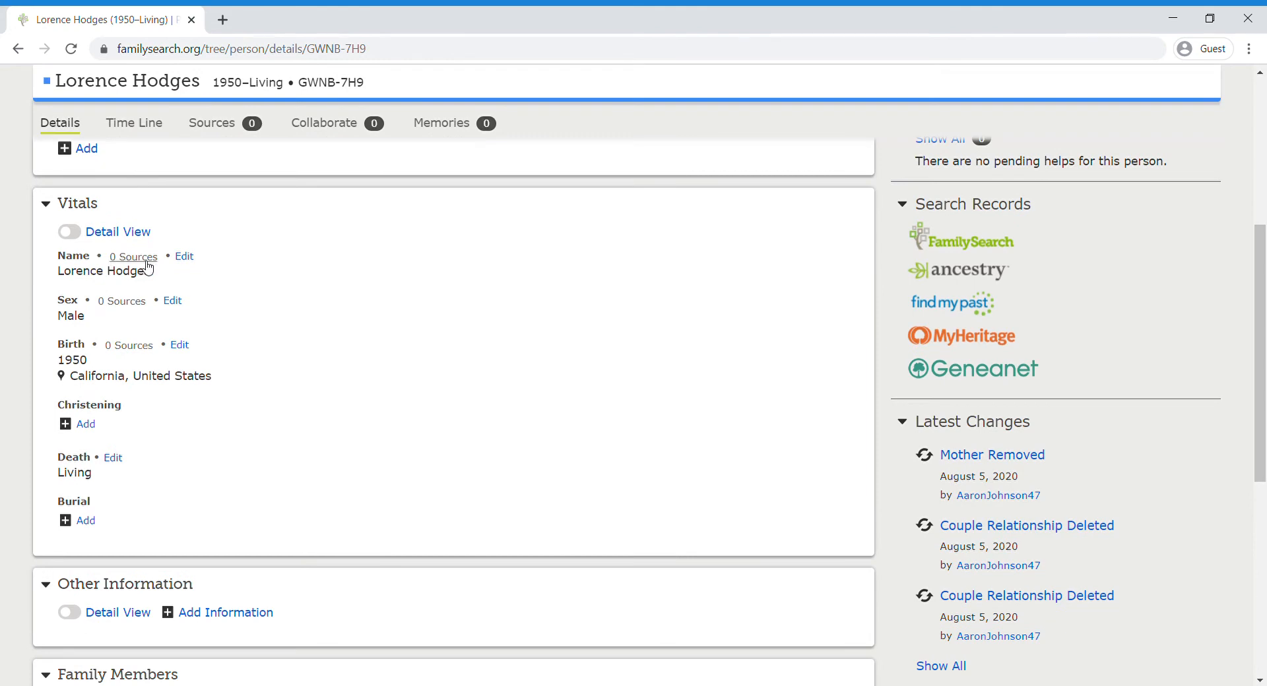
click(184, 256)
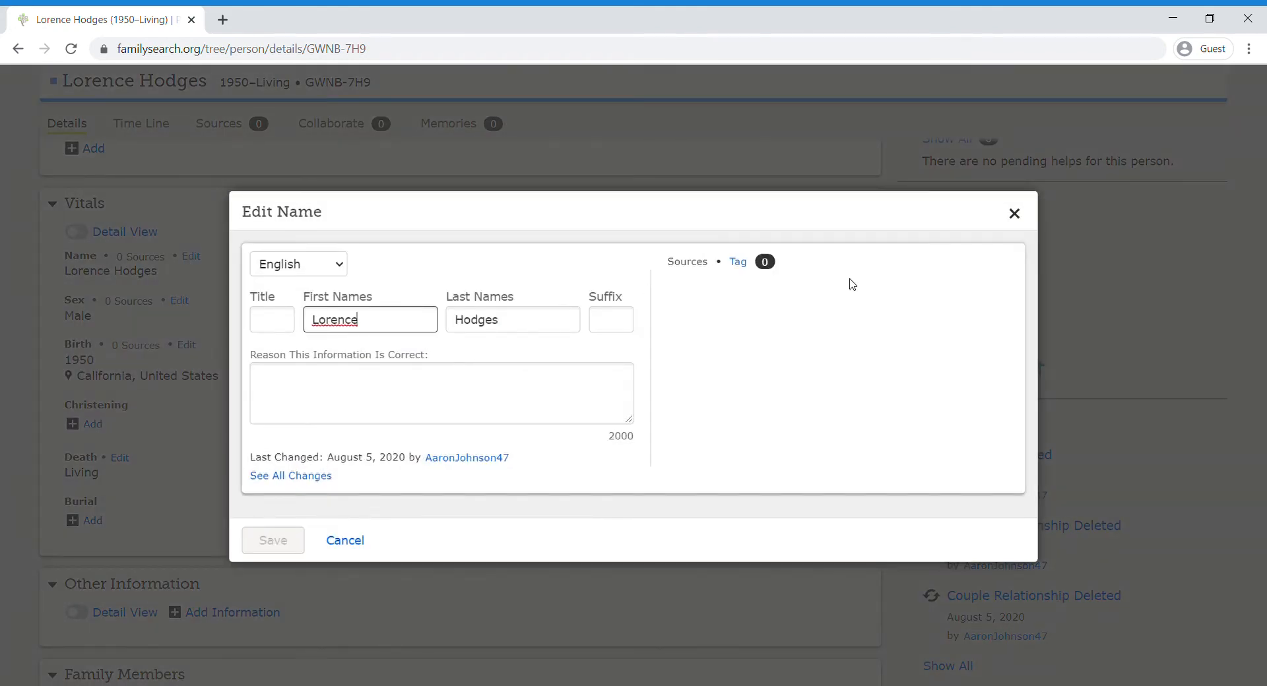
click(1014, 213)
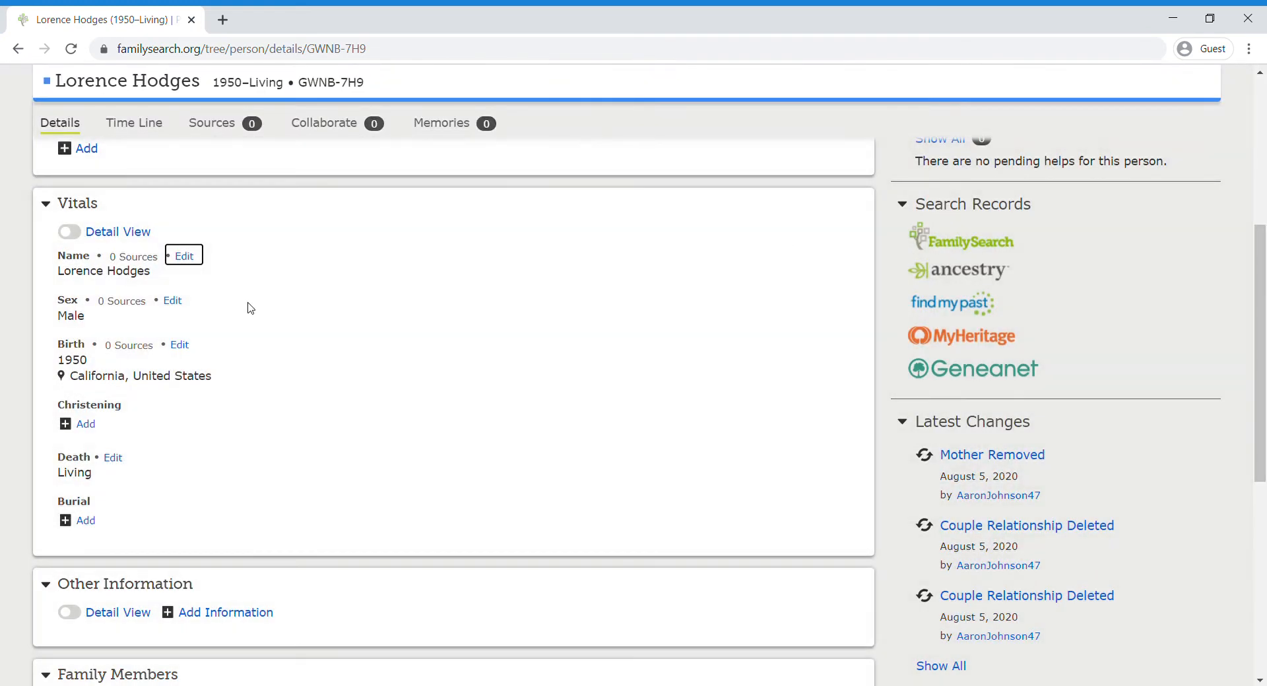
click(179, 344)
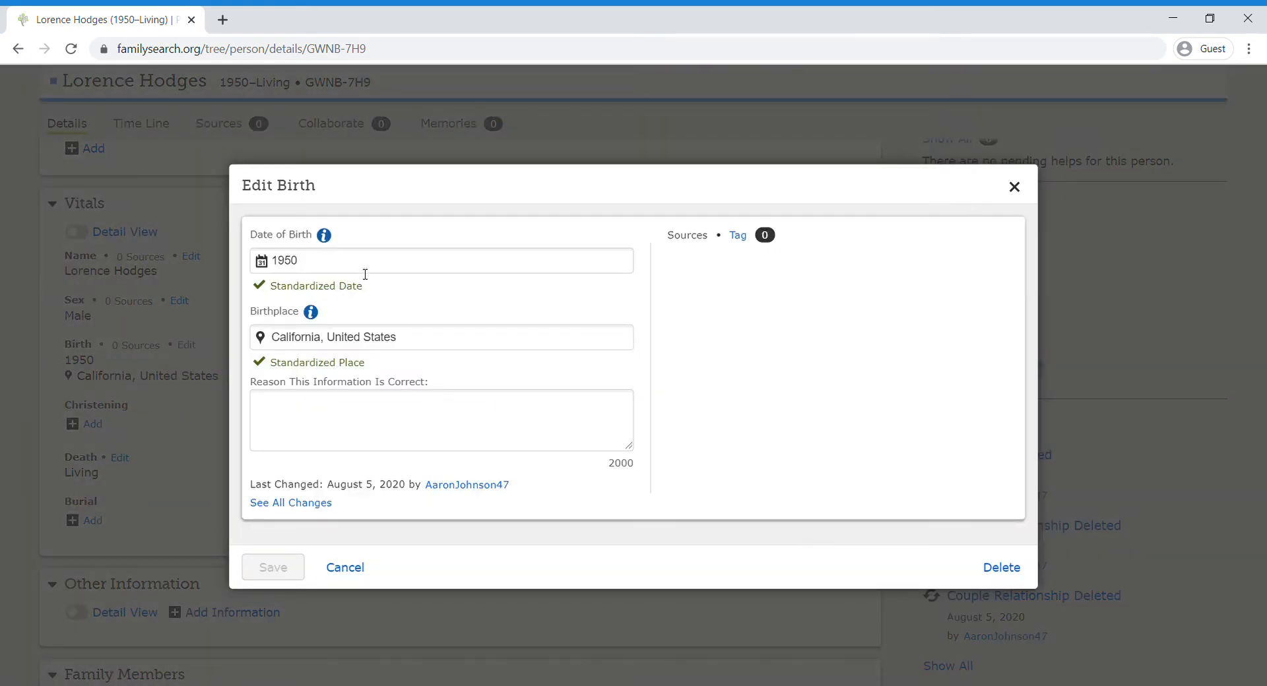
click(1016, 188)
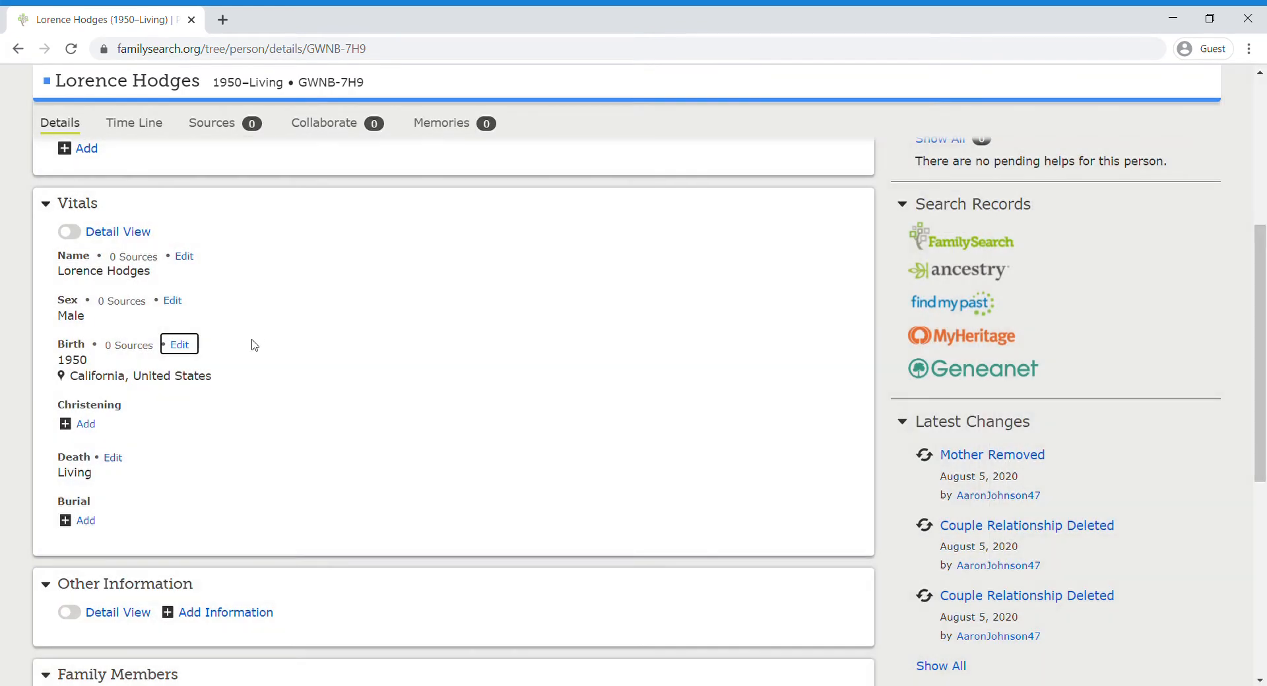
scroll(257, 475, down, 2)
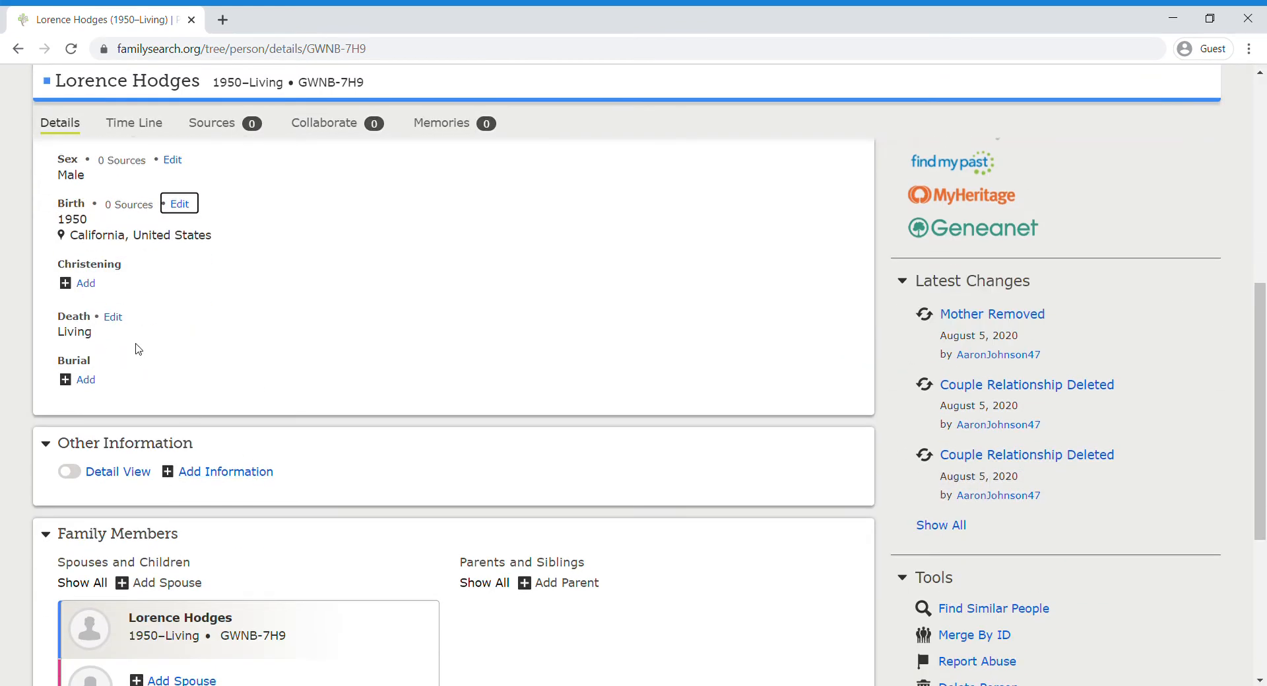
scroll(291, 398, down, 4)
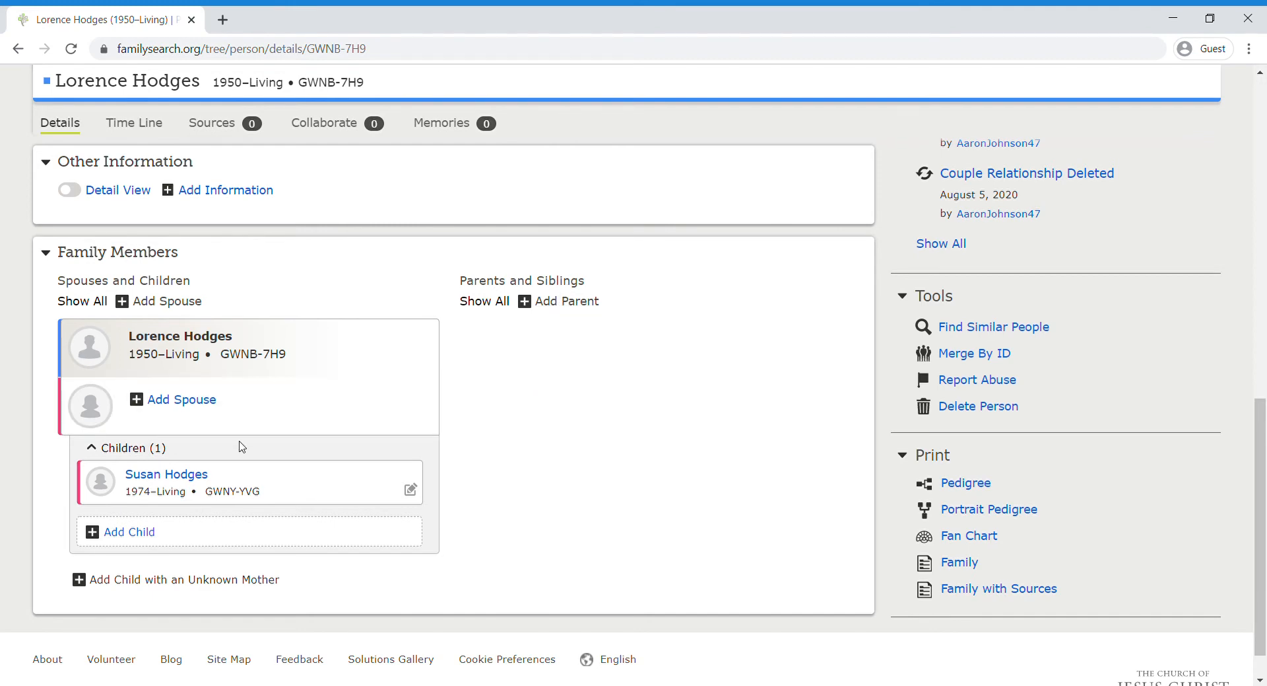
click(180, 403)
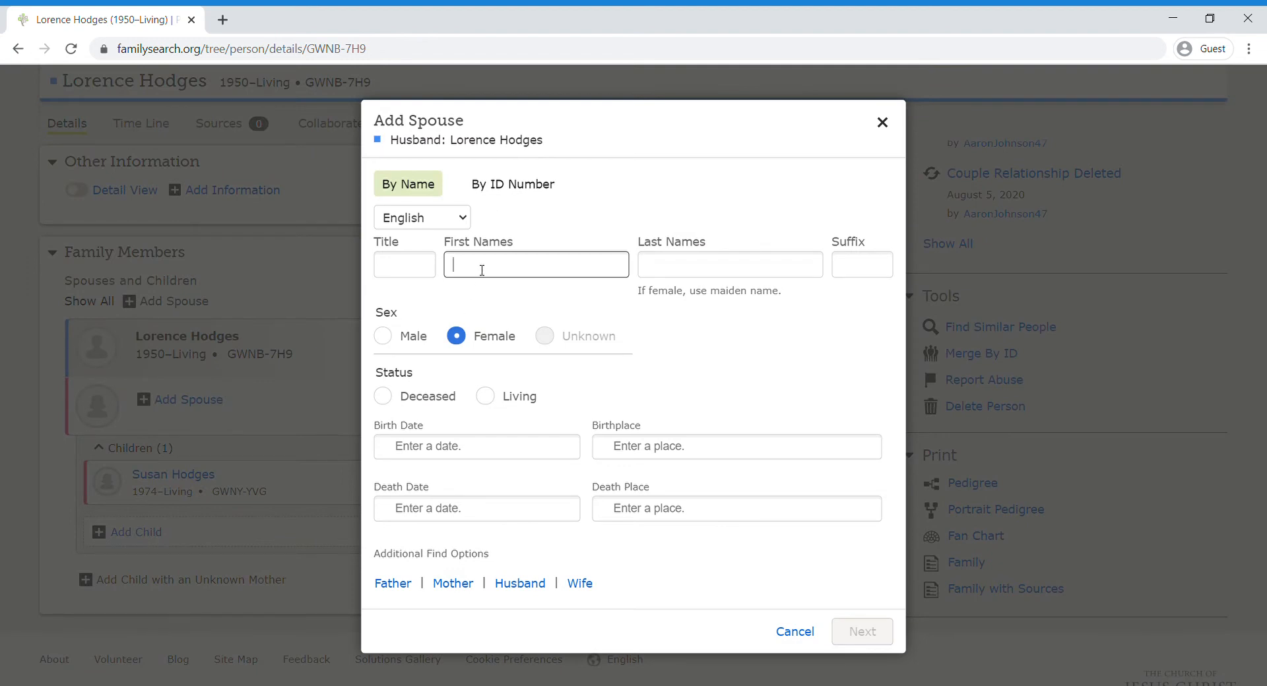
key(Tab)
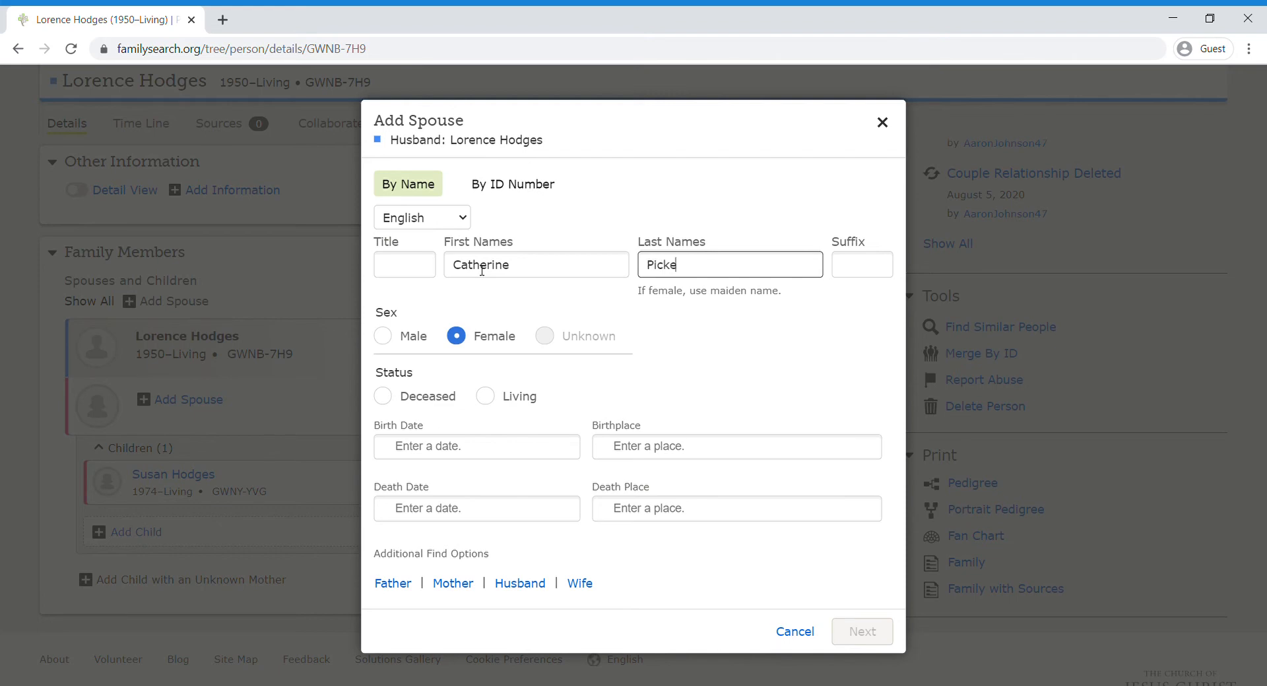
click(559, 375)
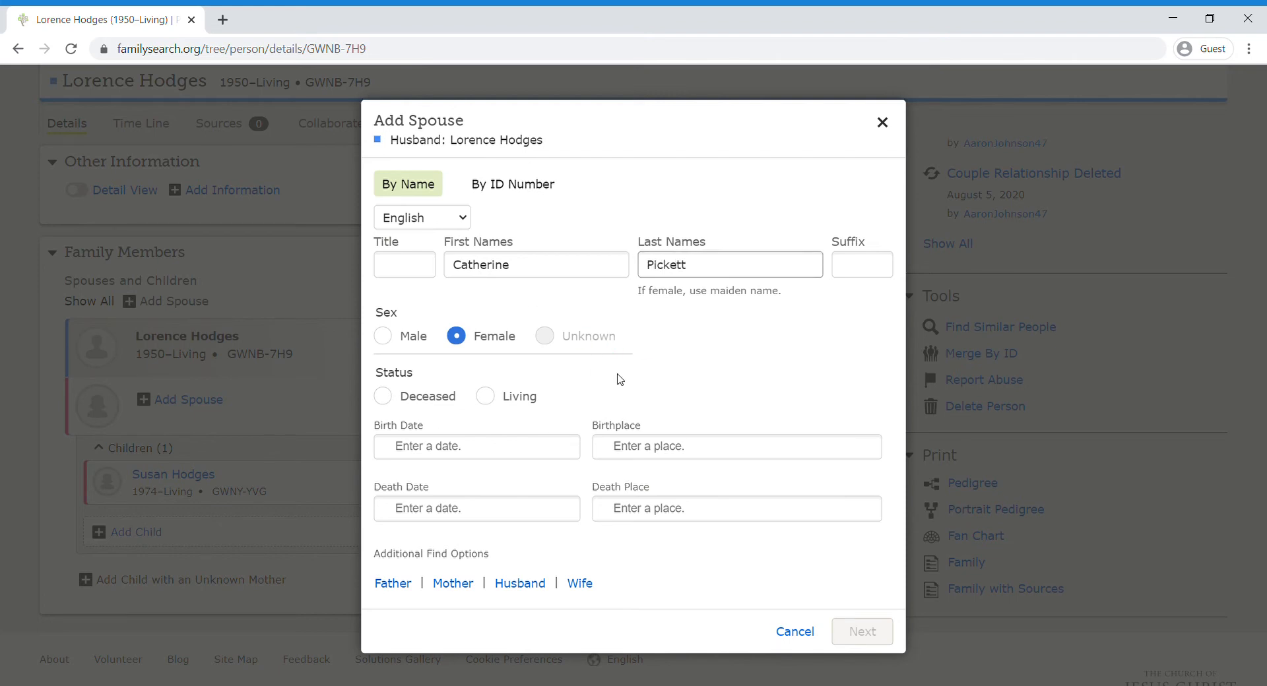
click(391, 399)
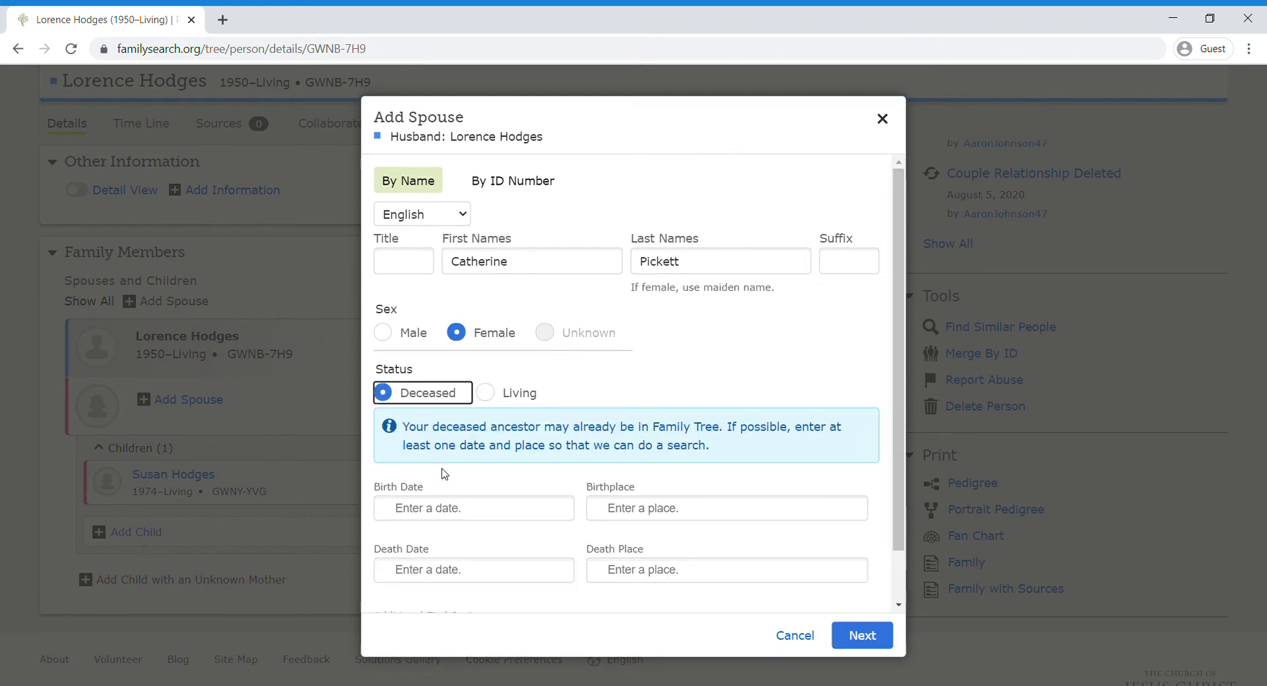
Step: Enter birth 1949 in Washington, United States and death 1998, then search for matches
click(461, 514)
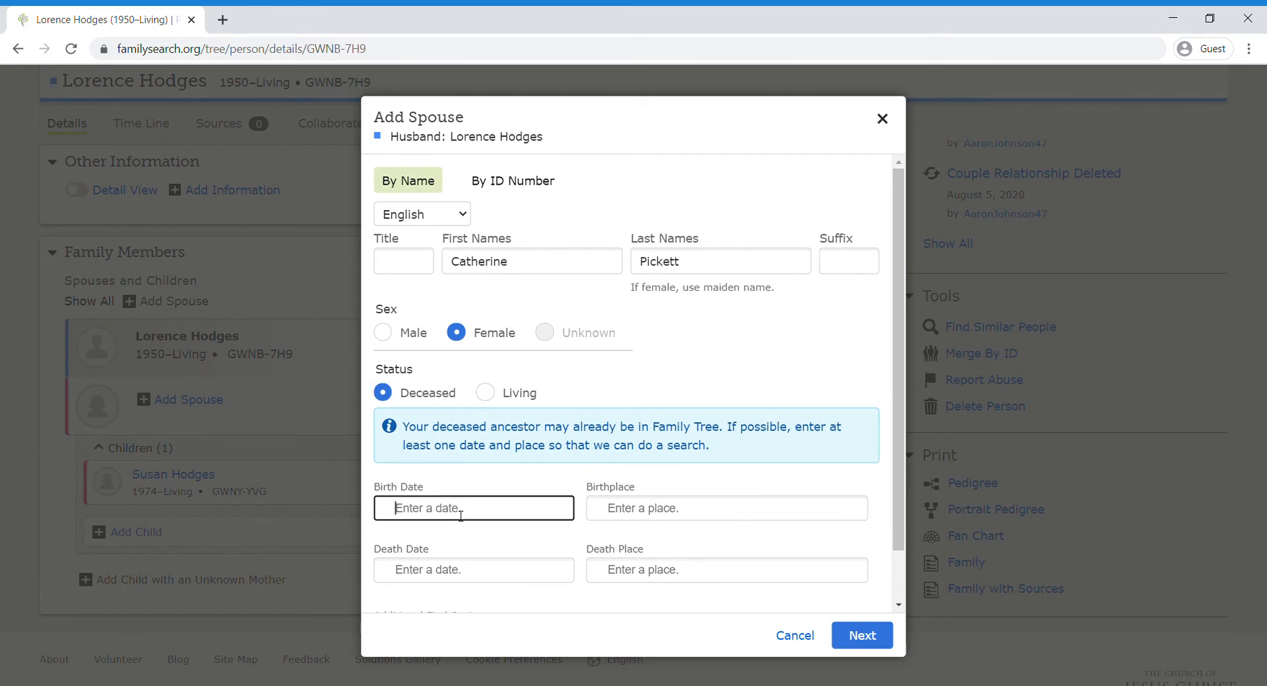
text(1949)
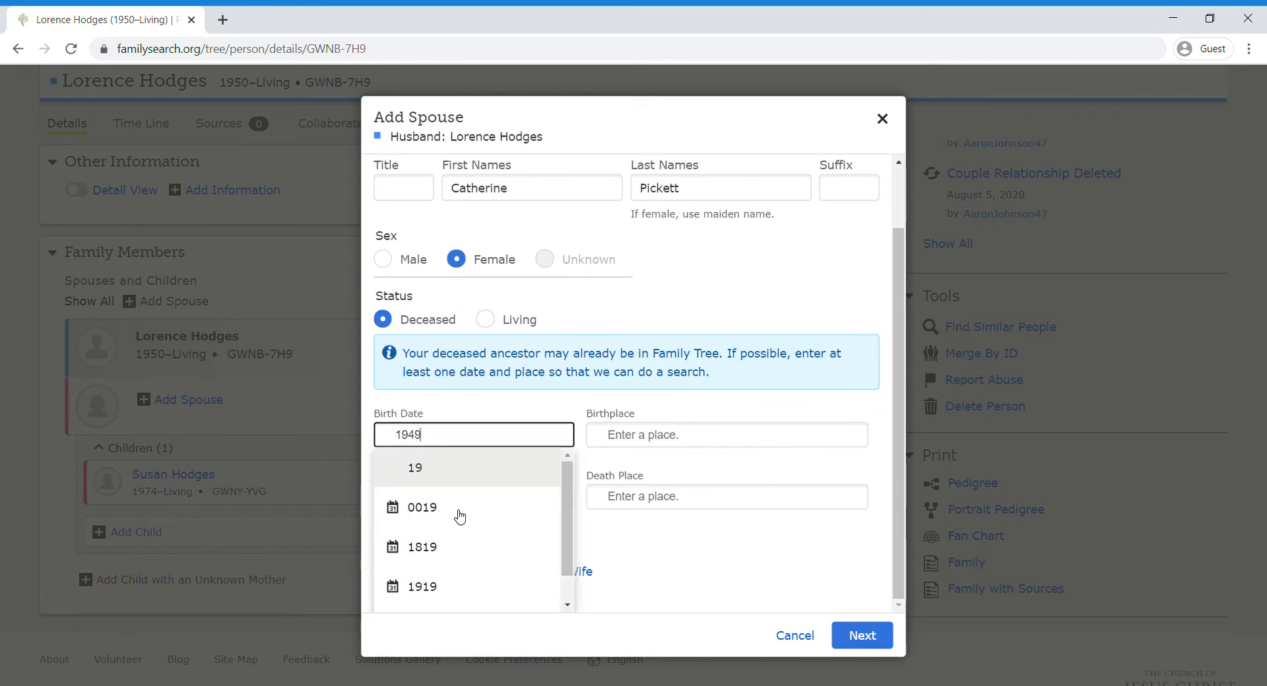
click(472, 486)
click(666, 465)
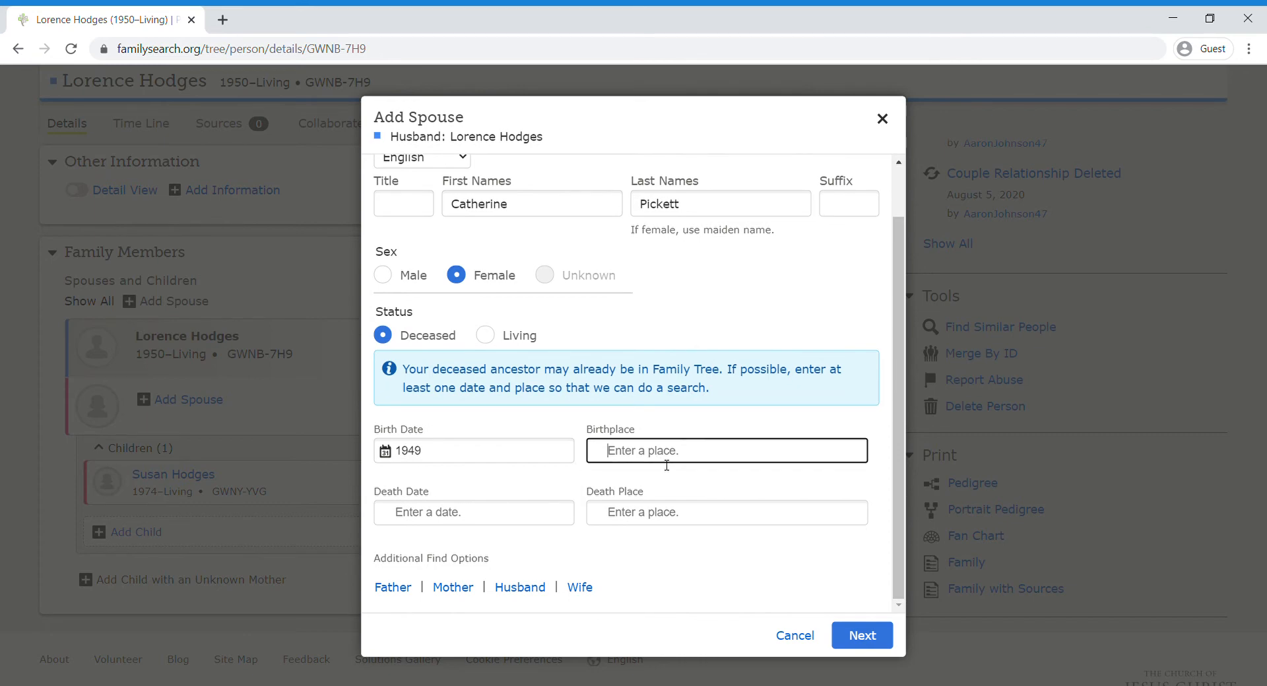
text(Washington)
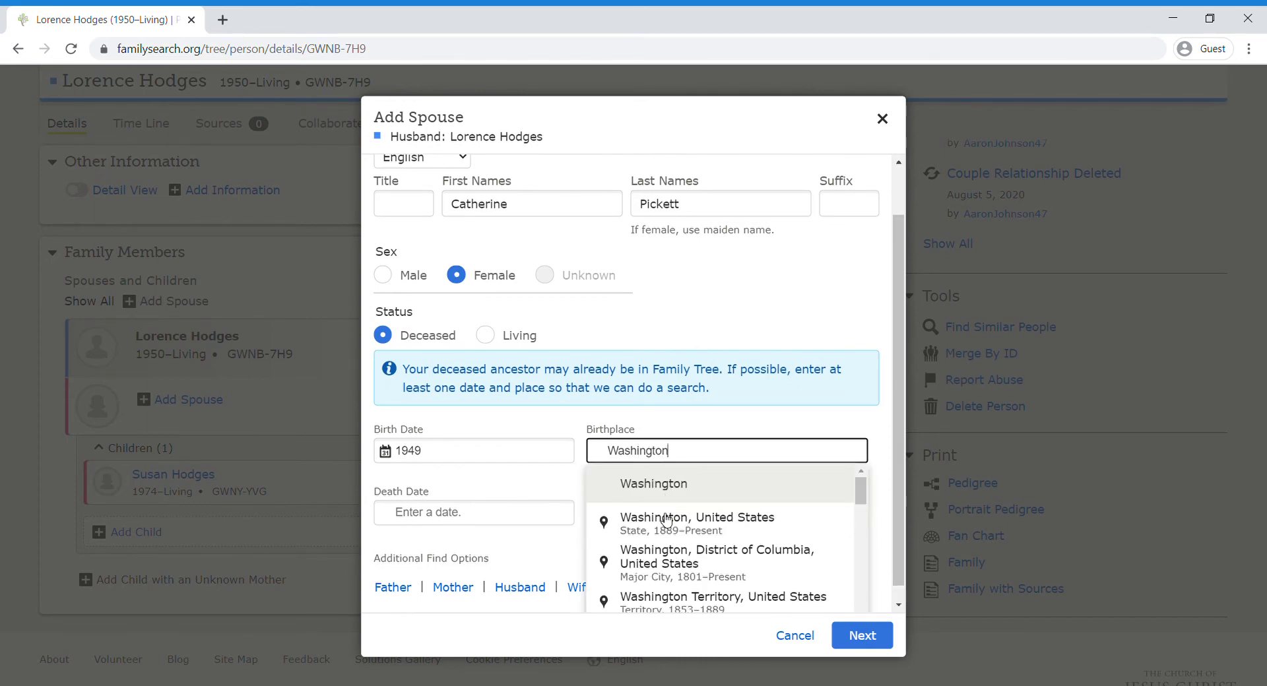
click(668, 519)
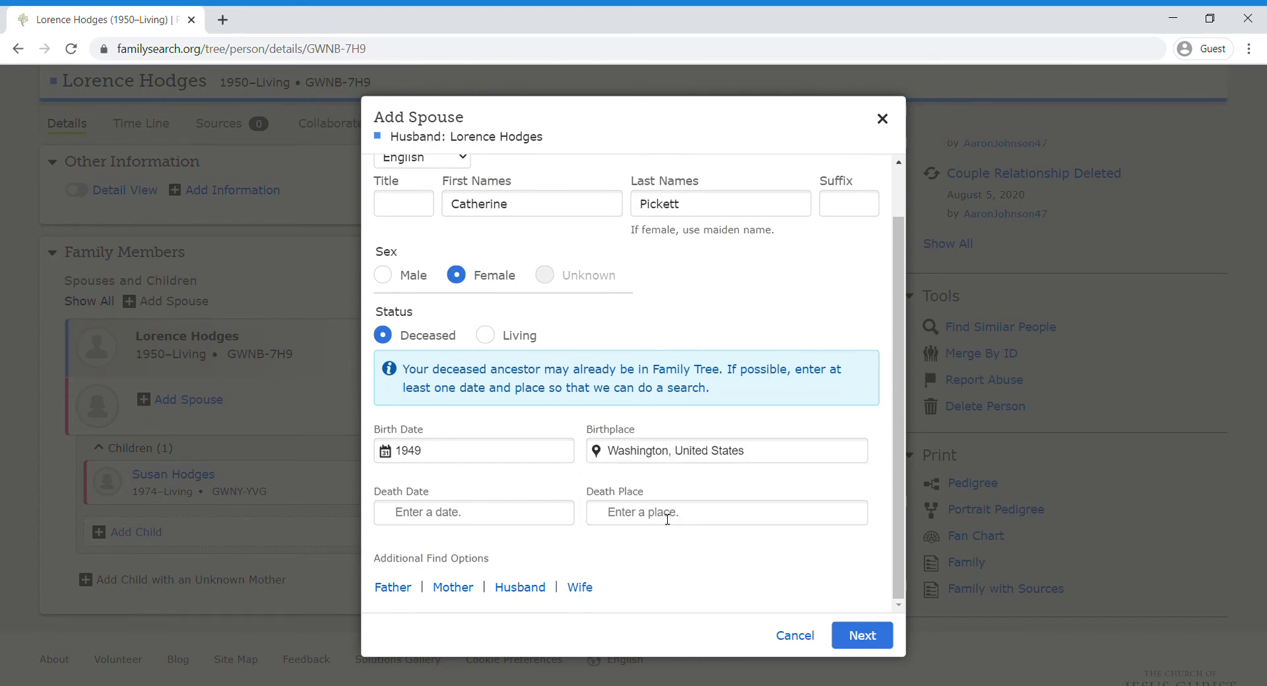
click(492, 519)
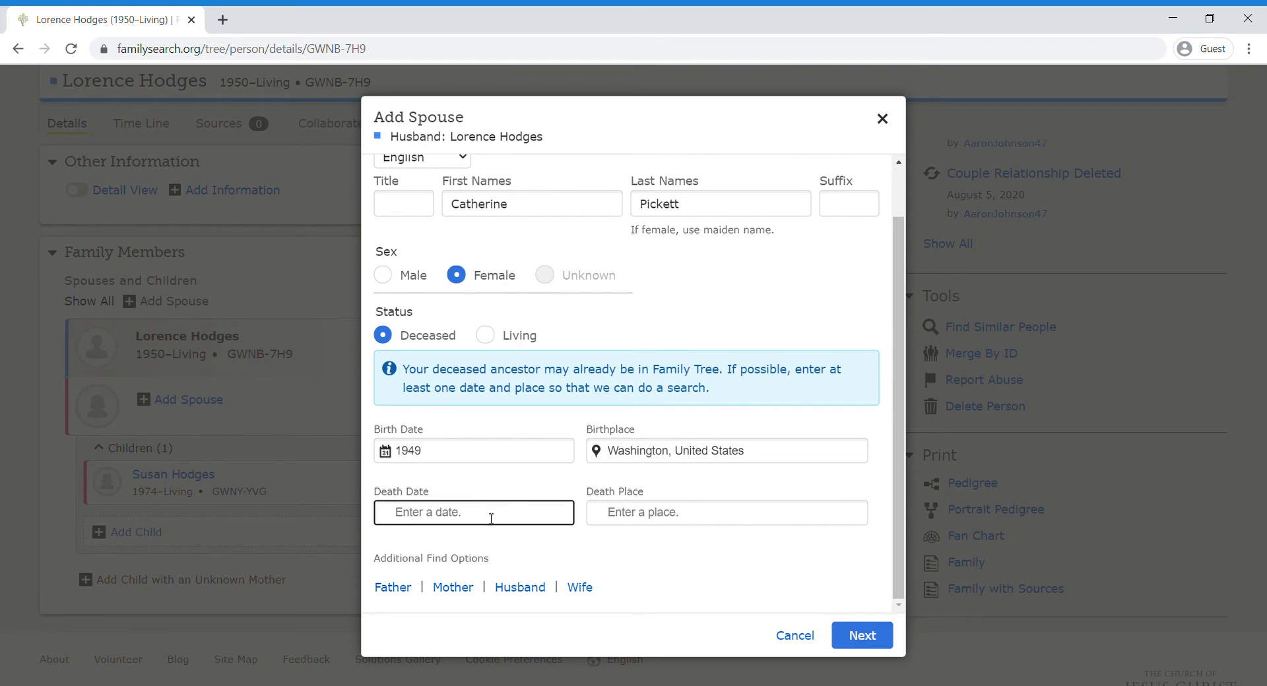
text(1998)
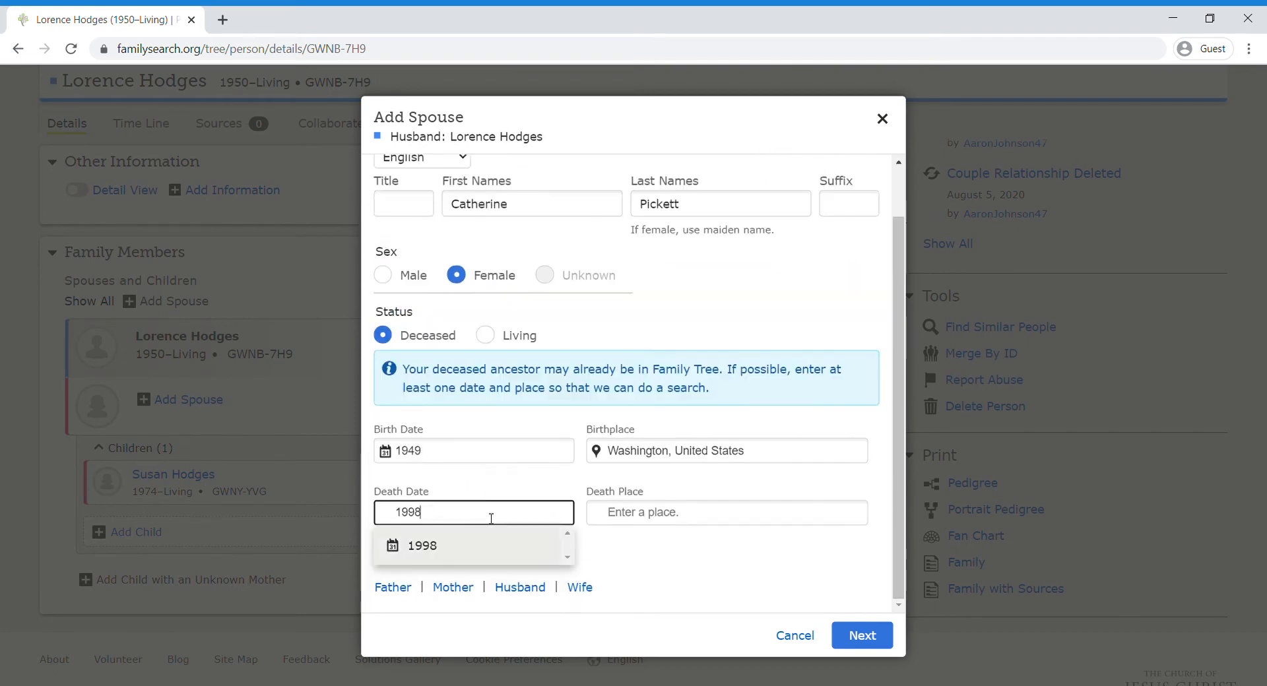
click(425, 553)
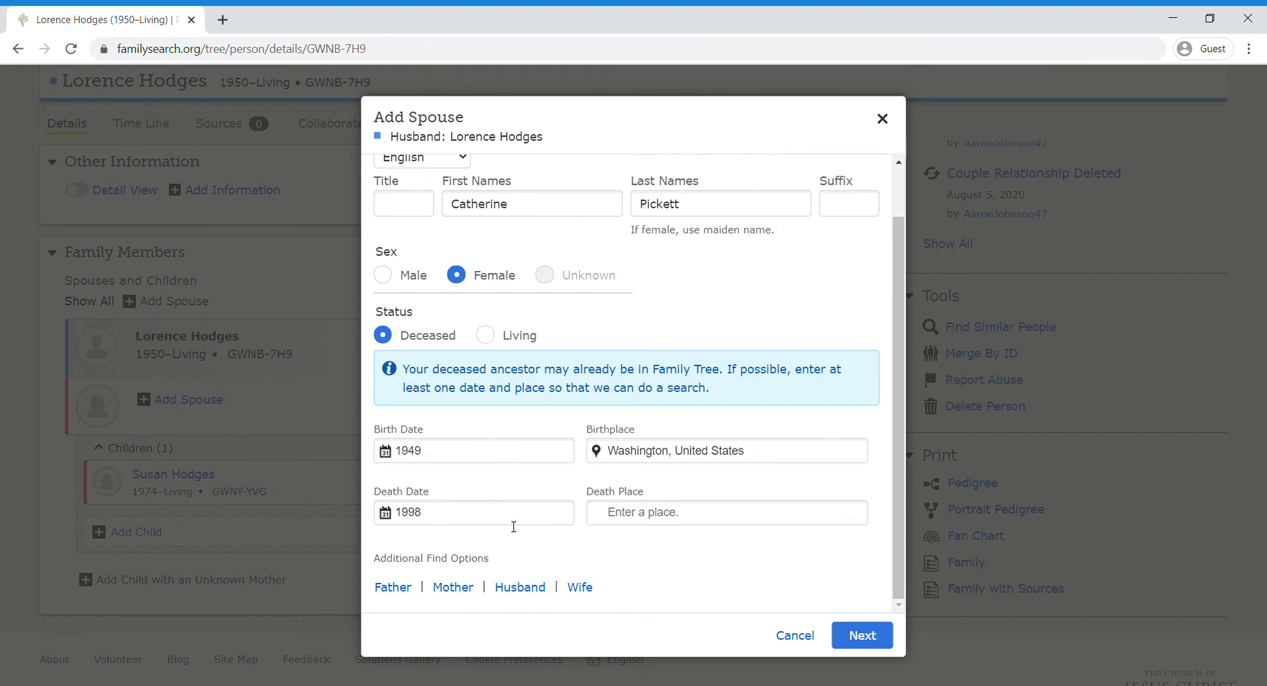
click(668, 523)
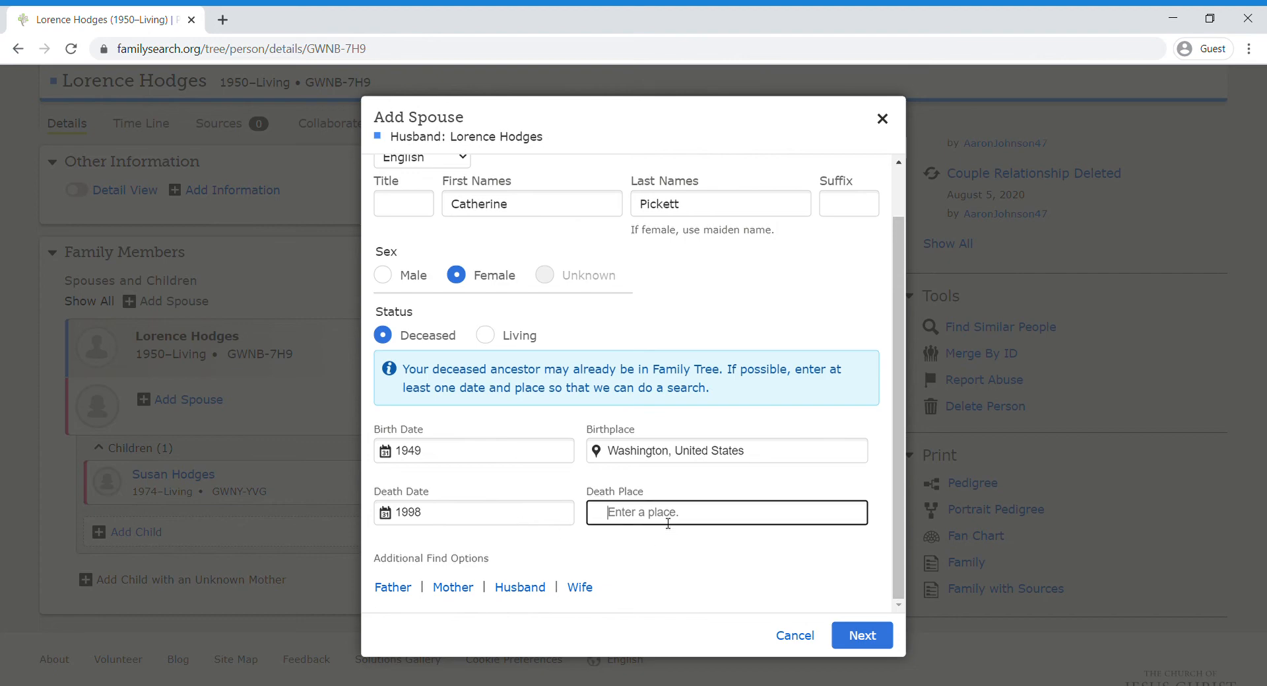
click(846, 632)
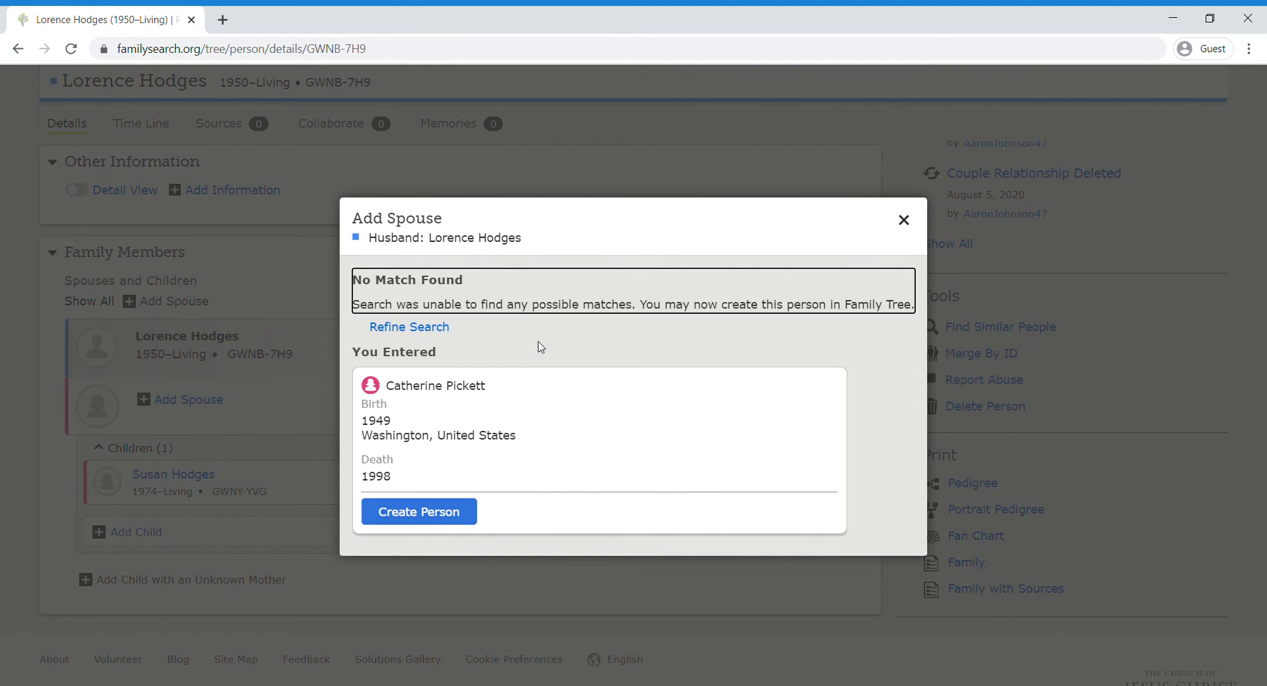
click(425, 513)
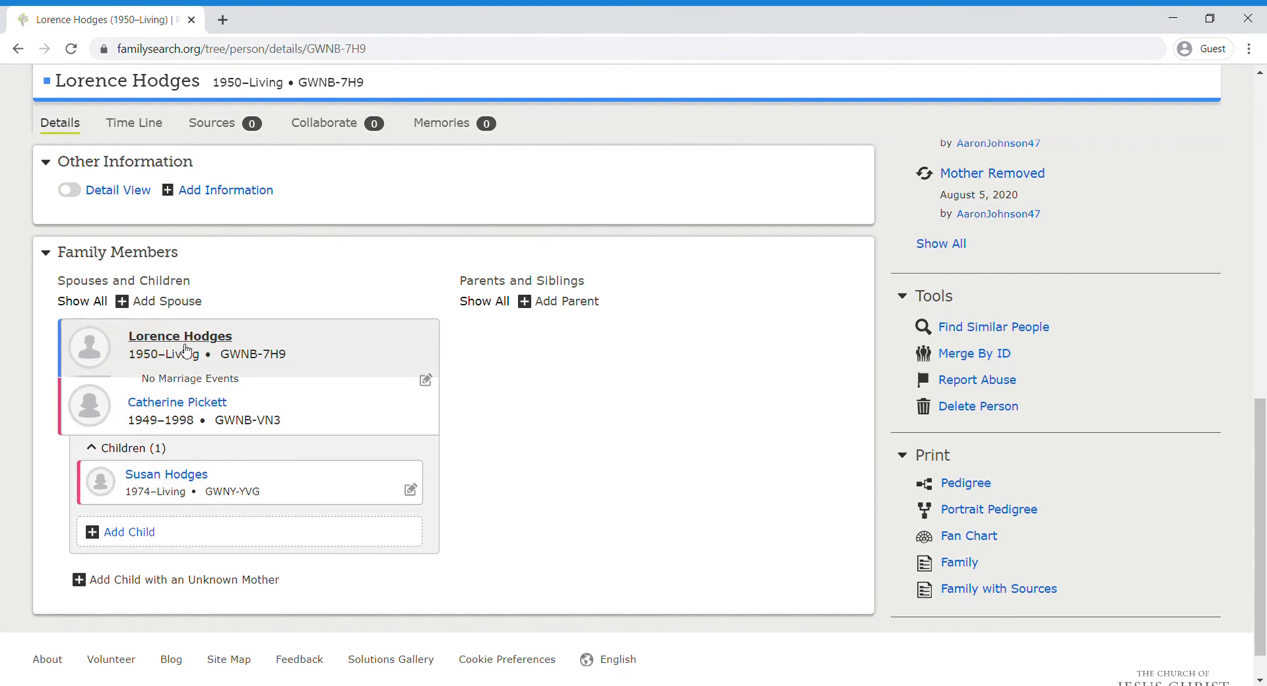
click(144, 535)
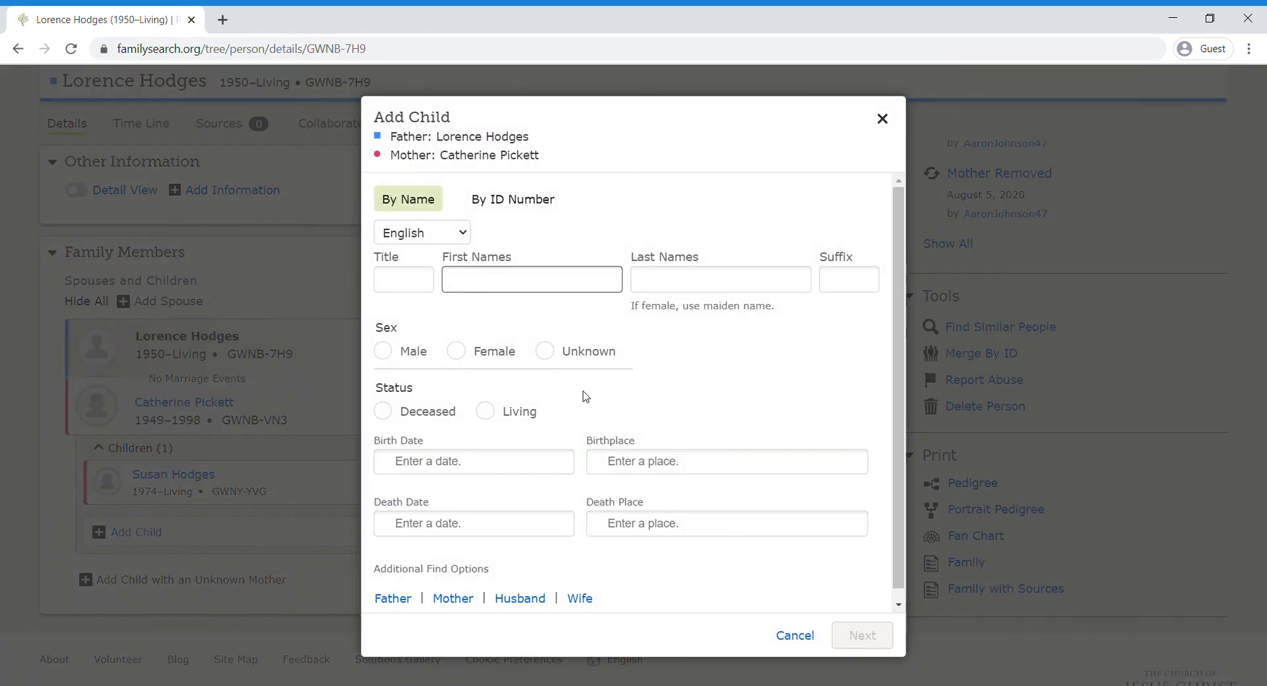
scroll(583, 392, down, 1)
scroll(583, 391, up, 1)
click(882, 119)
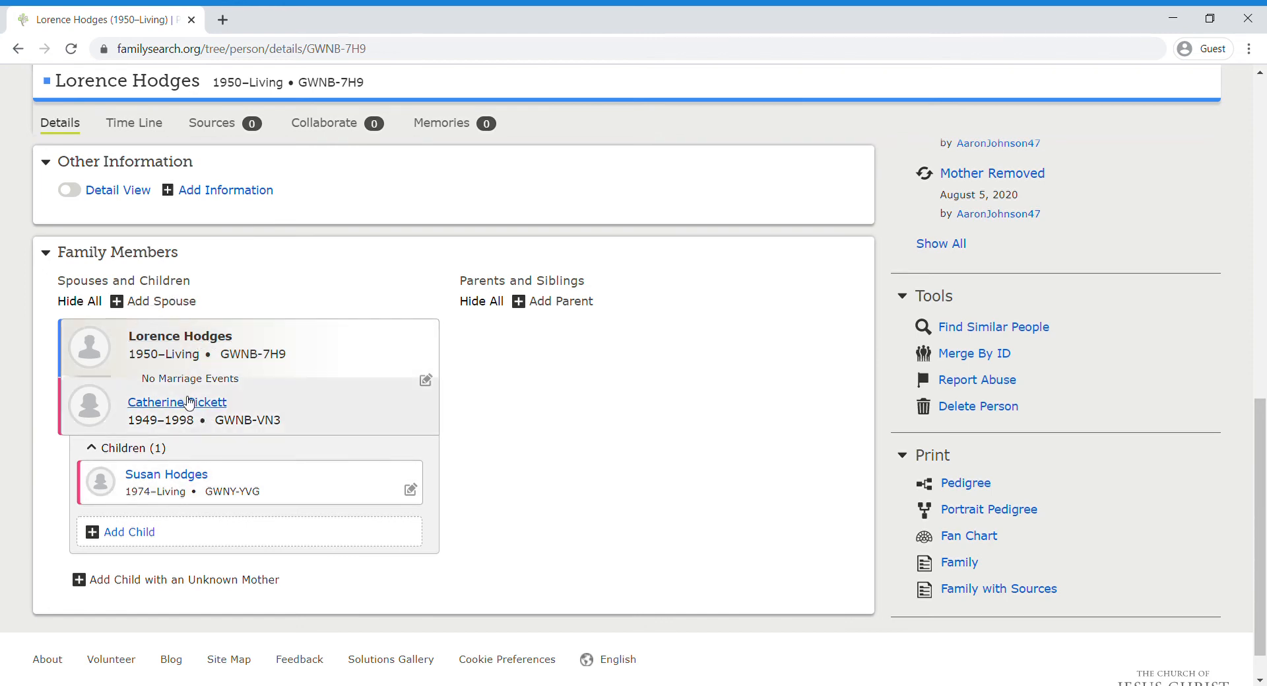
click(181, 305)
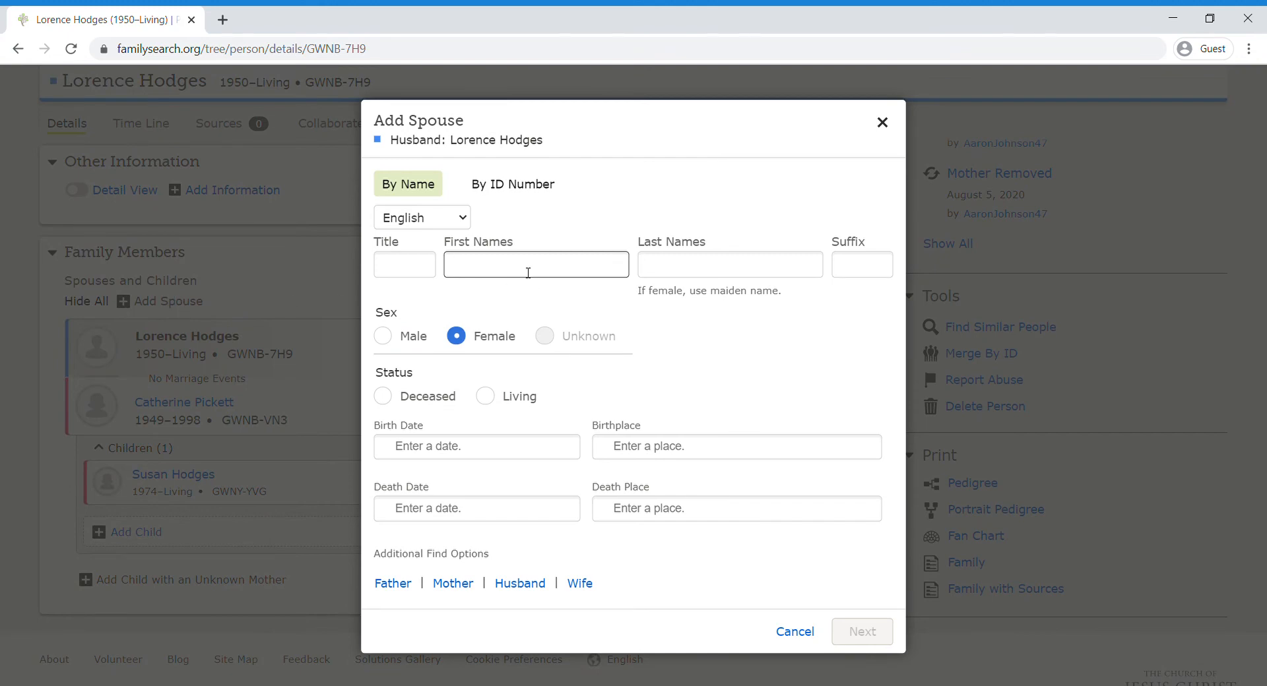
key(Tab)
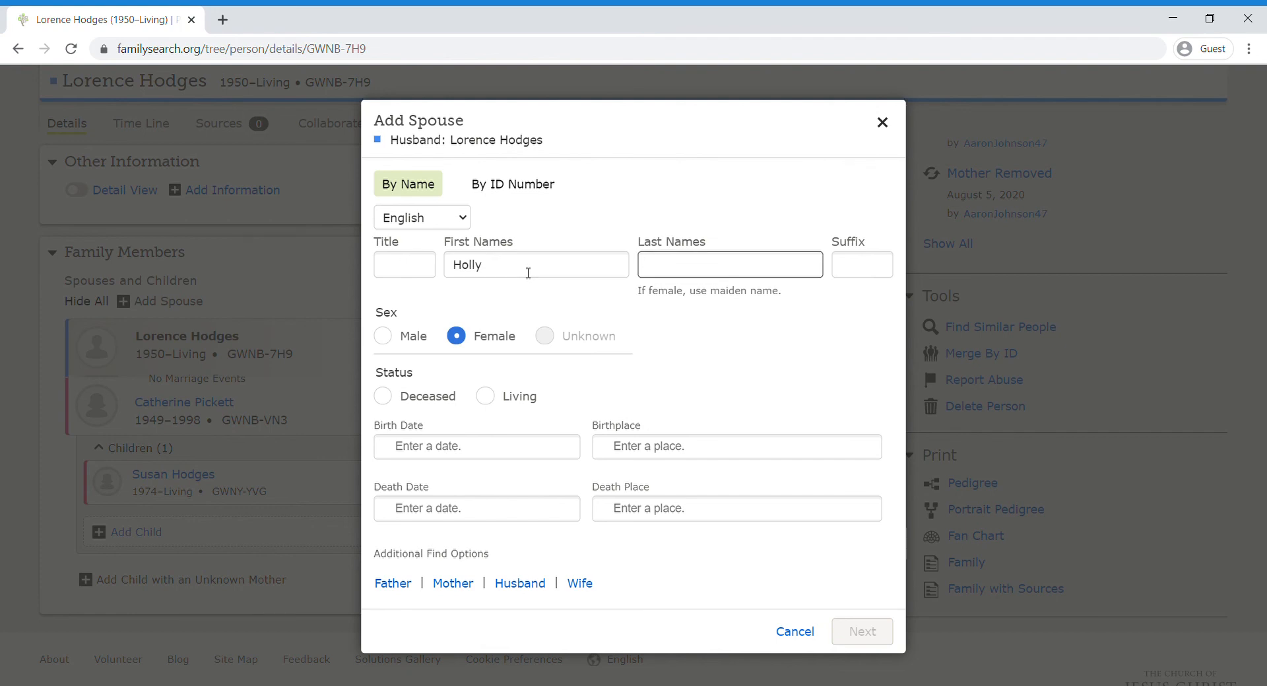
click(500, 398)
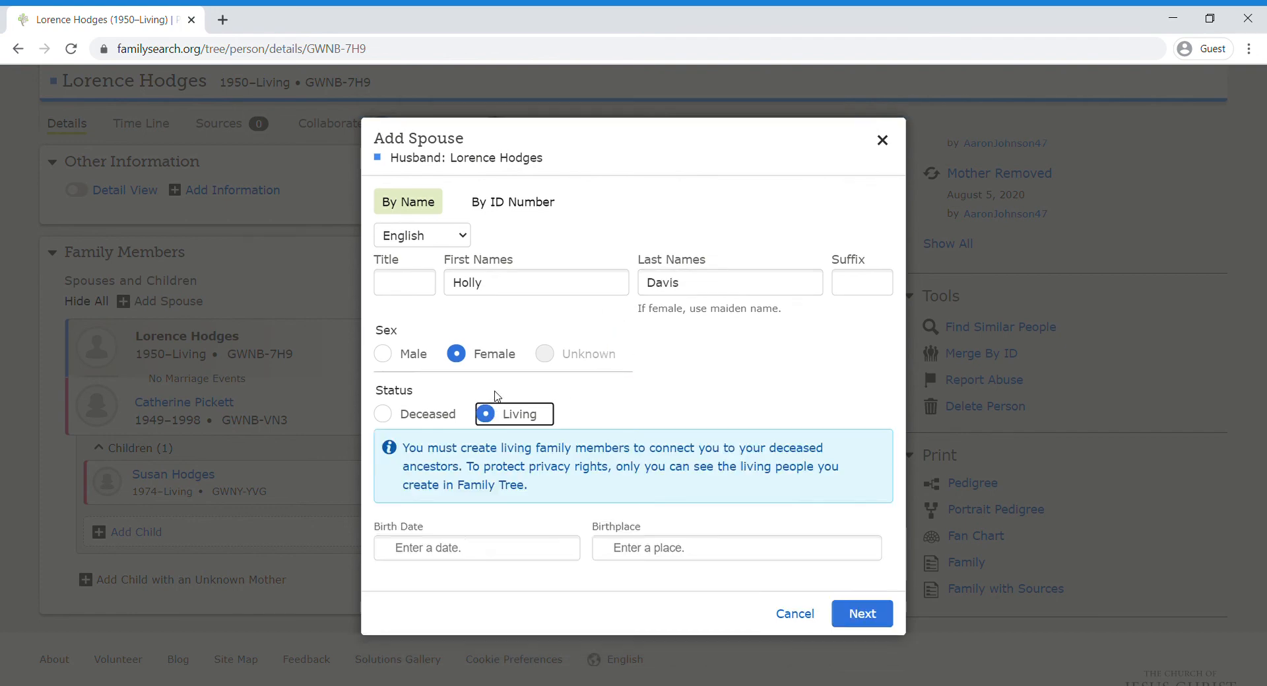
click(461, 557)
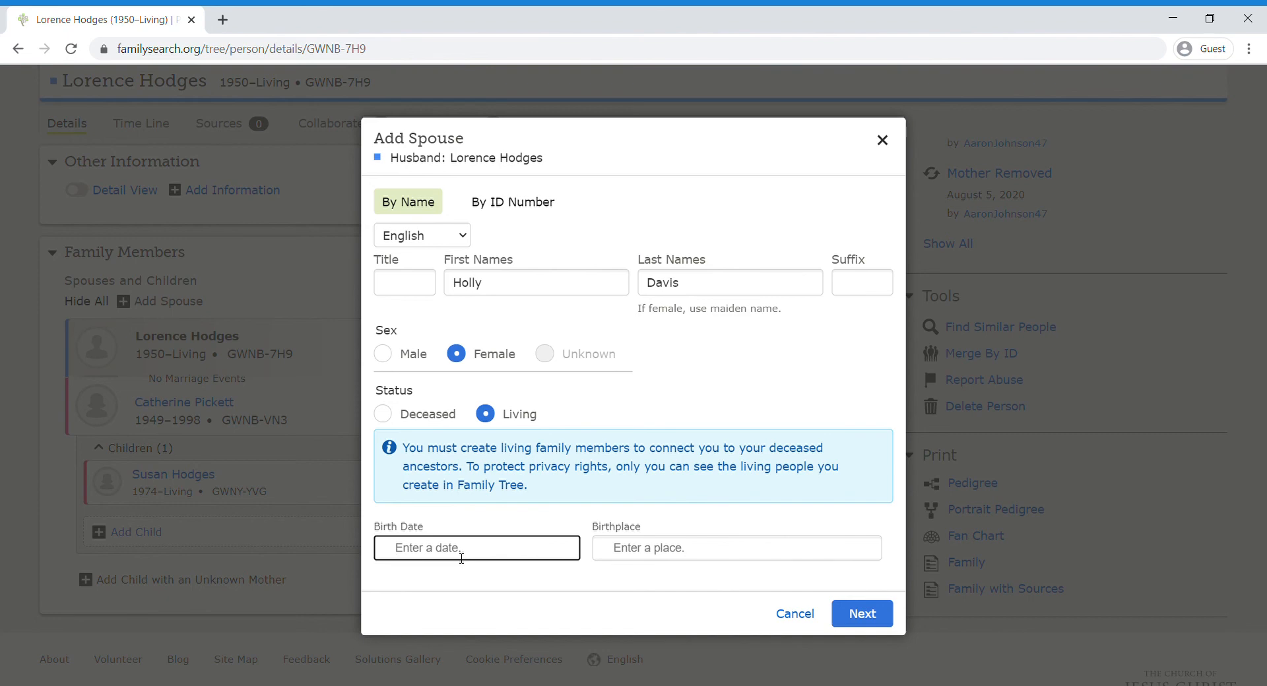
text(195)
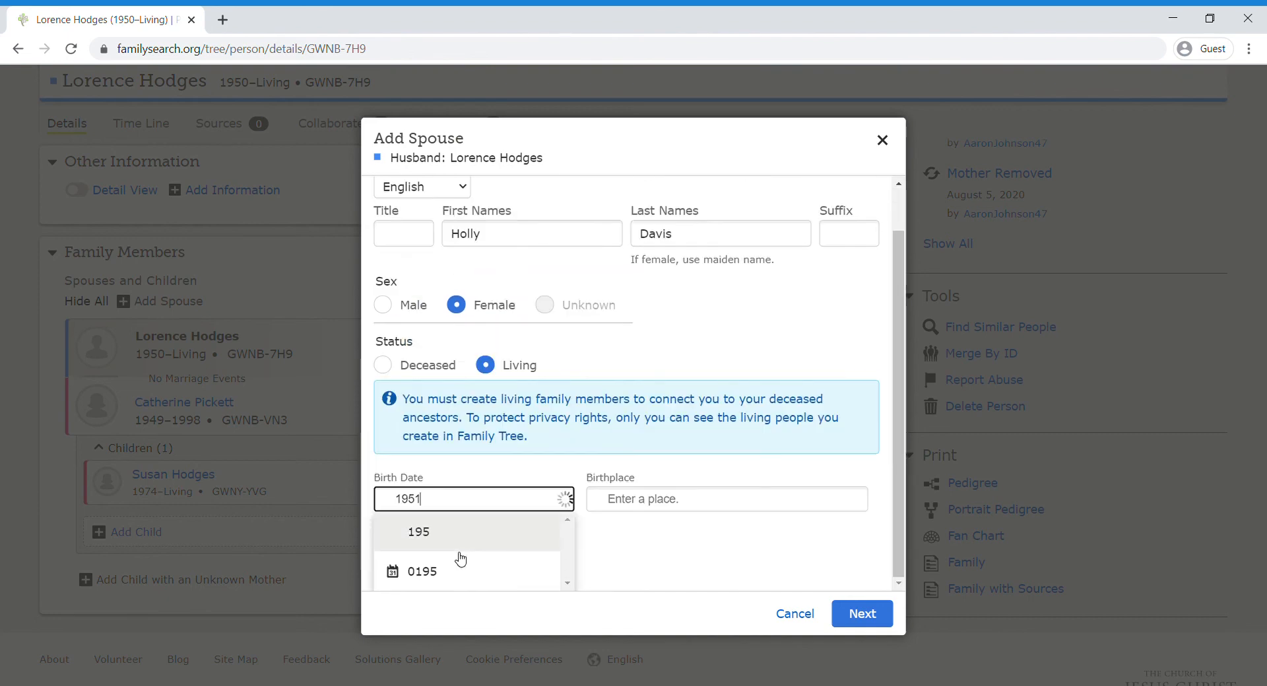
text(1)
click(454, 562)
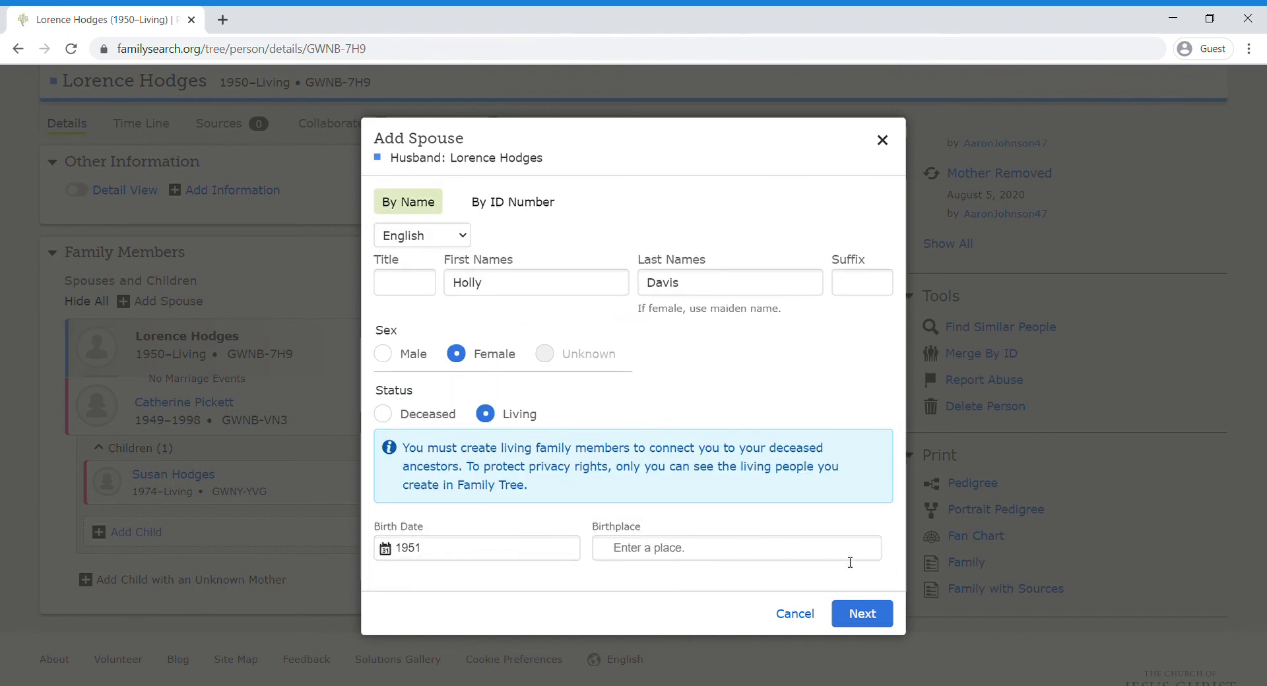
click(837, 607)
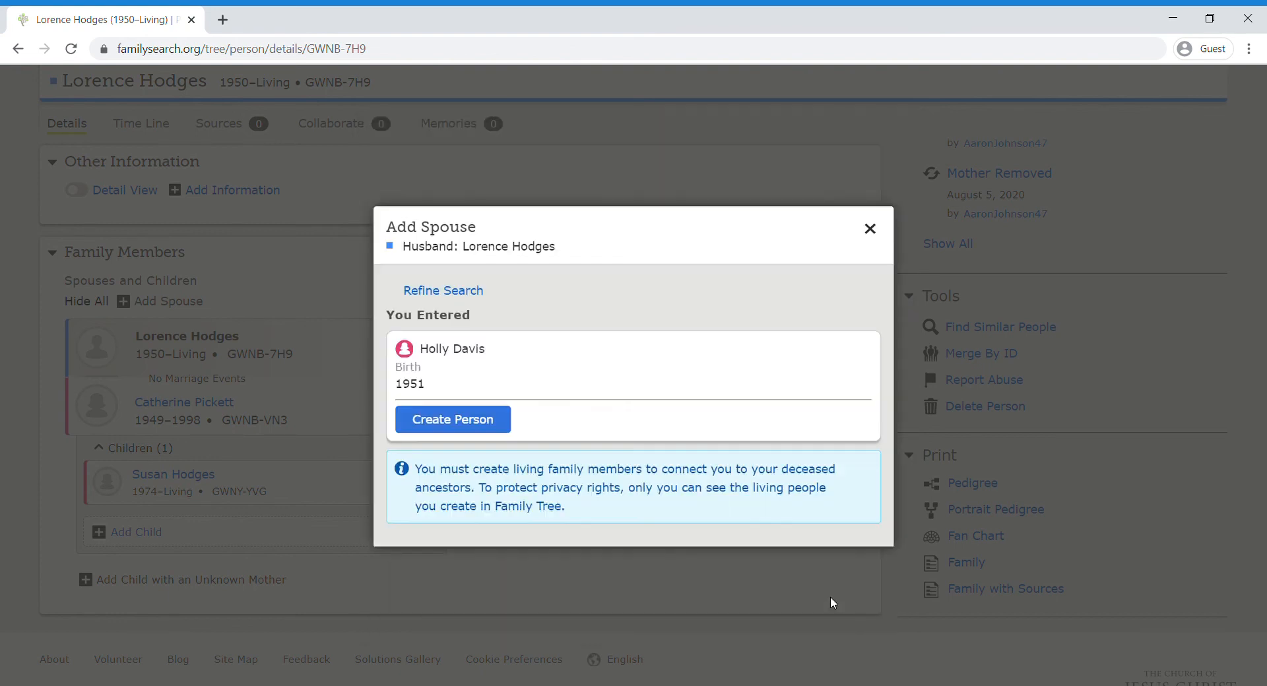
click(485, 421)
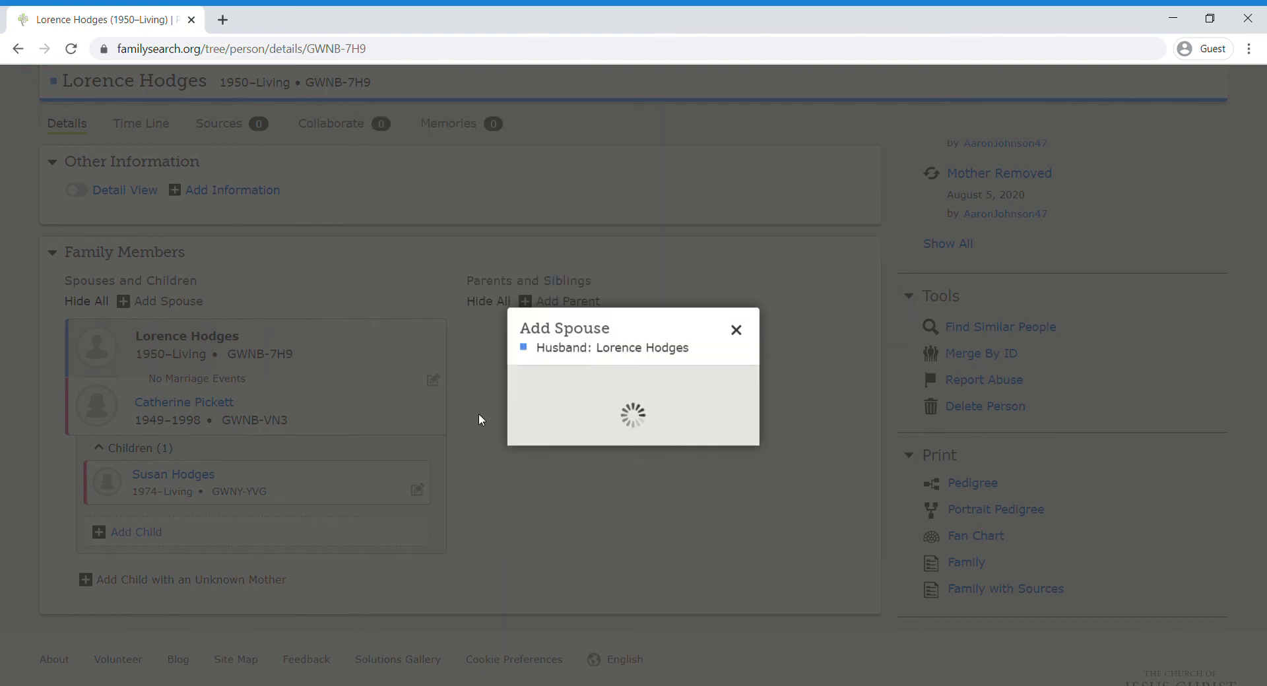
scroll(479, 463, down, 2)
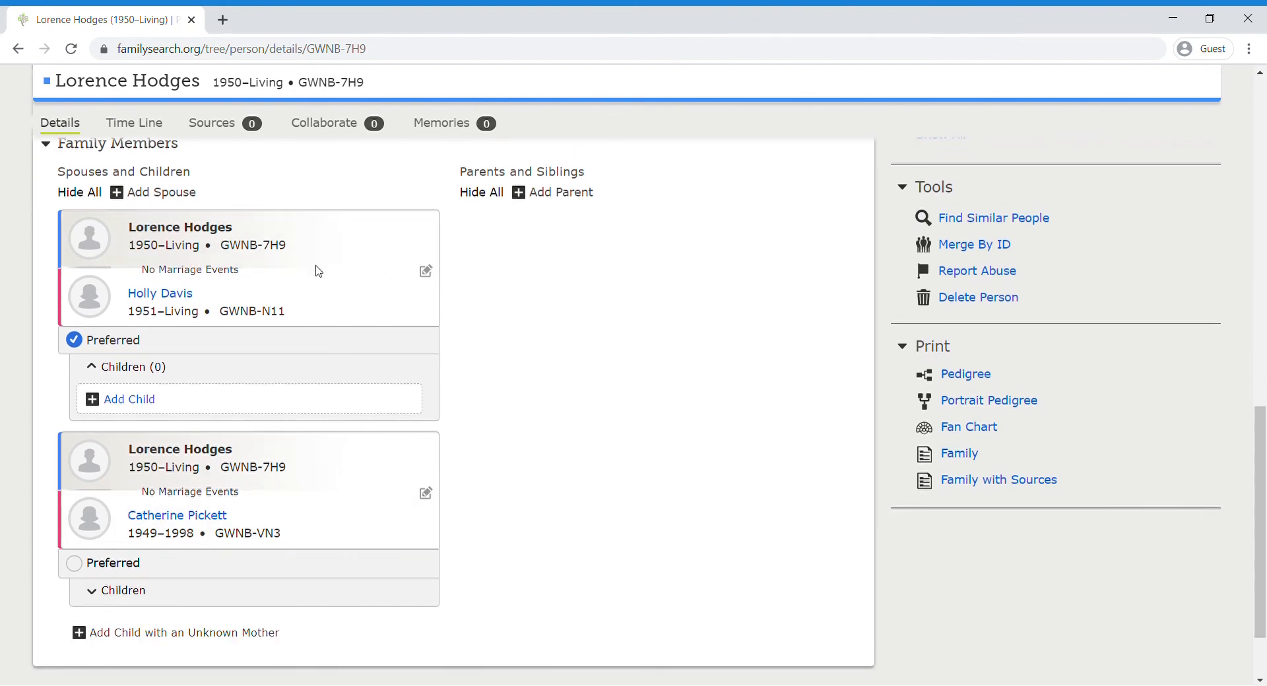
Step: Open Lorence and Catherine's relationship details, view Remove or Replace, then back out unchanged
scroll(319, 272, up, 1)
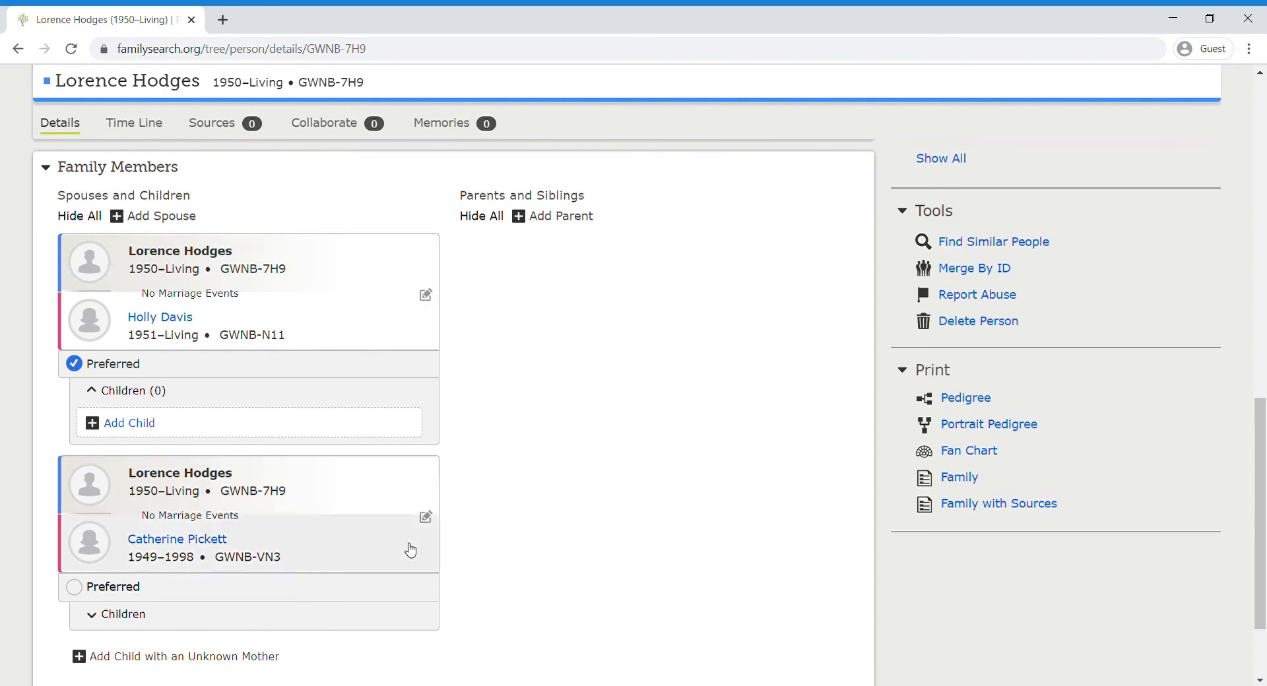
click(426, 517)
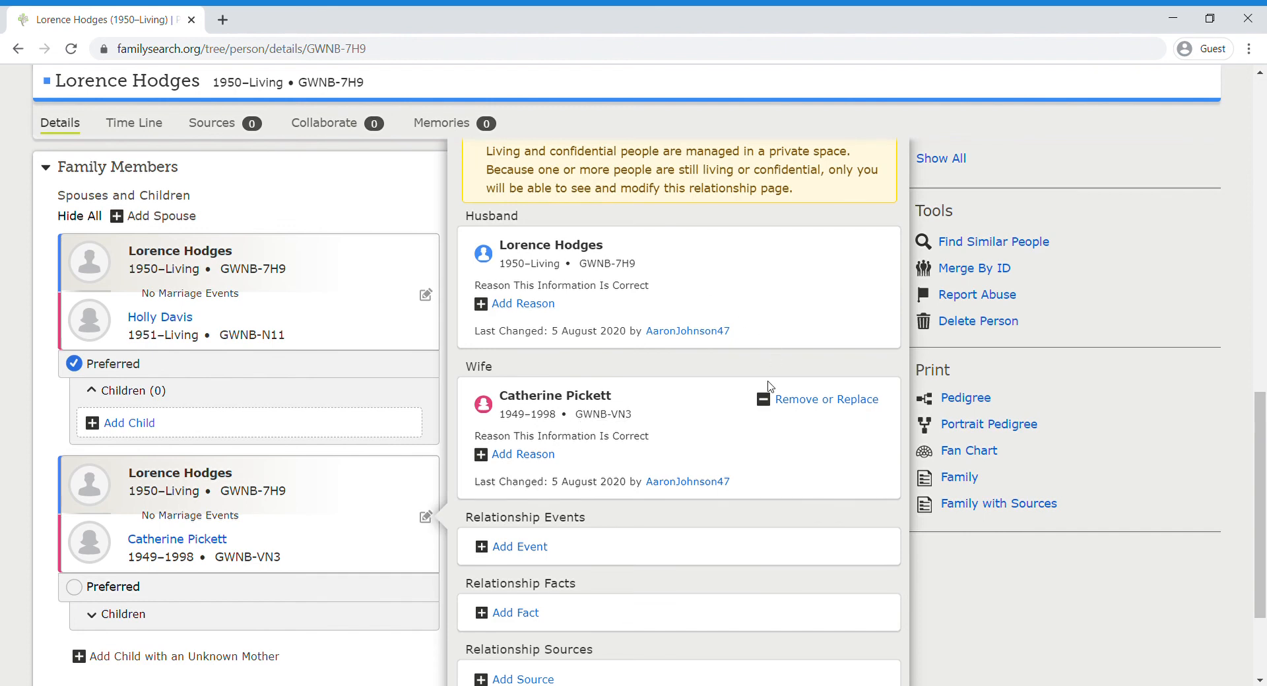
click(801, 399)
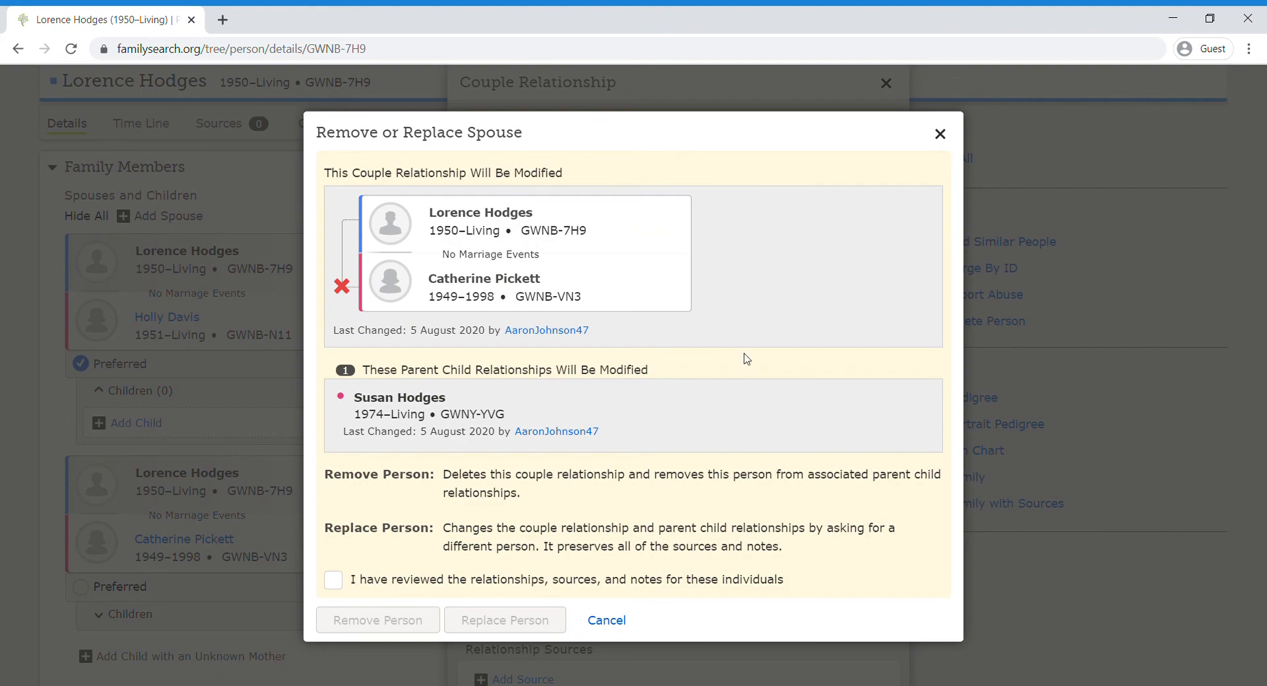
click(948, 143)
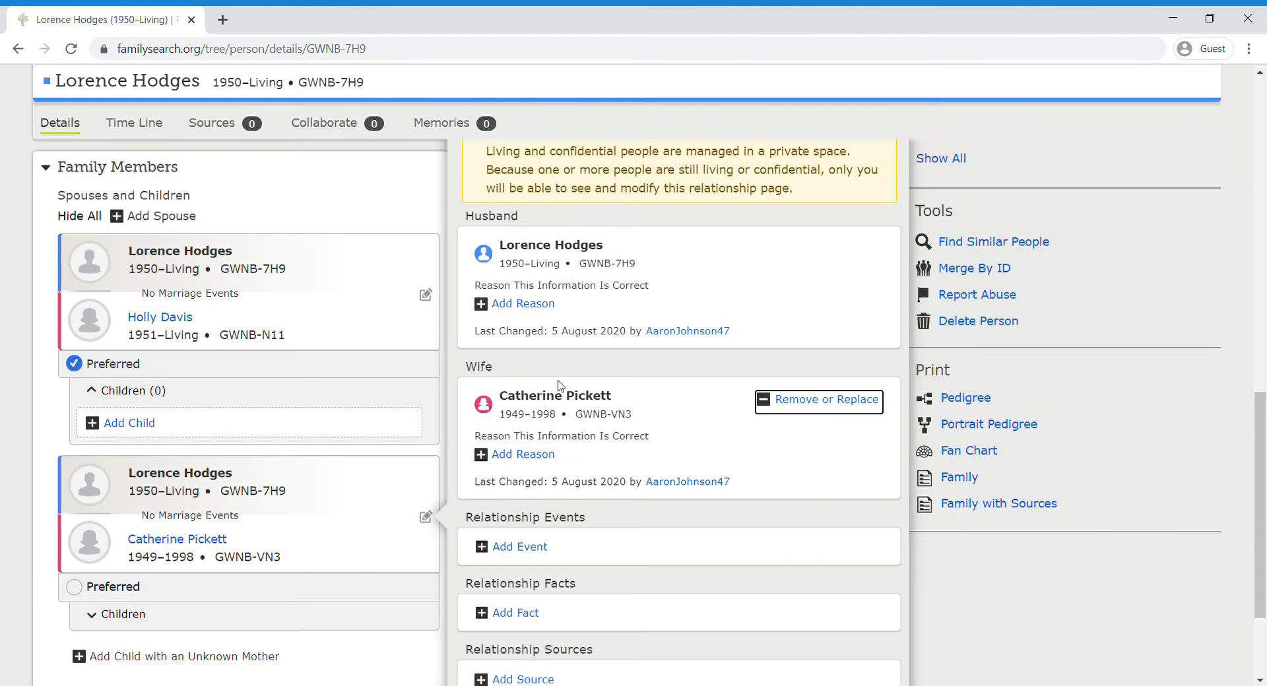
scroll(412, 591, down, 2)
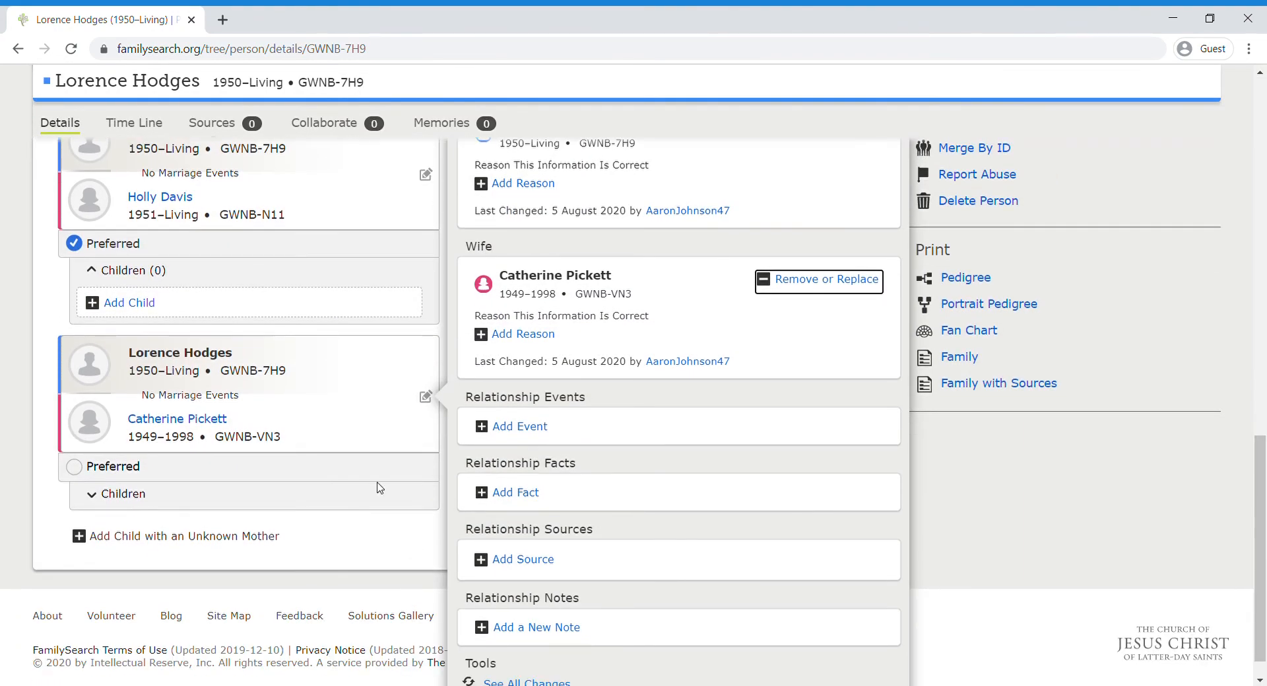
click(363, 542)
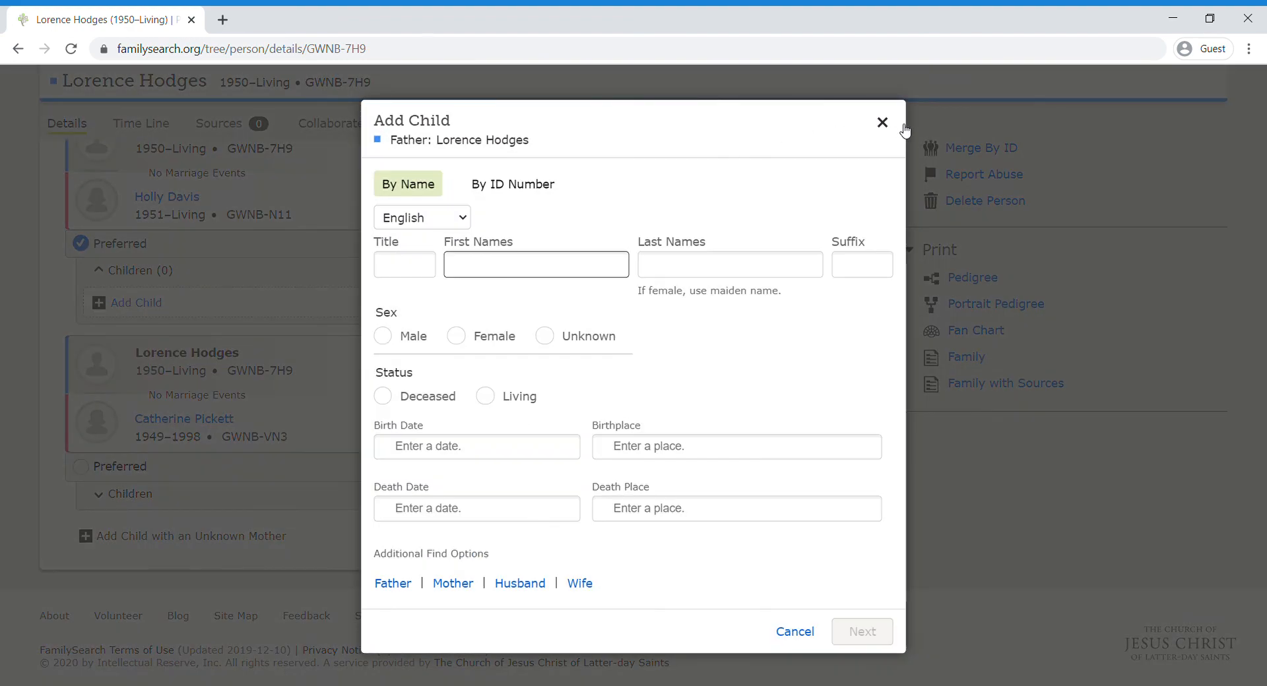
click(882, 123)
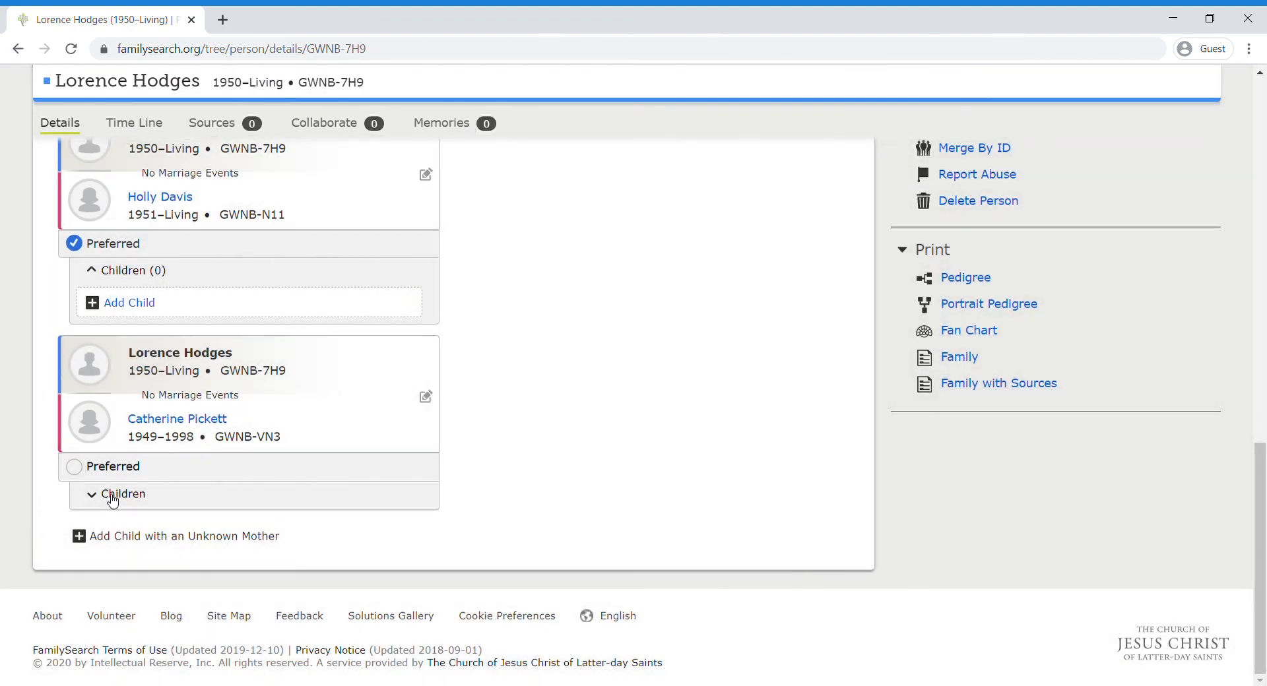
click(109, 503)
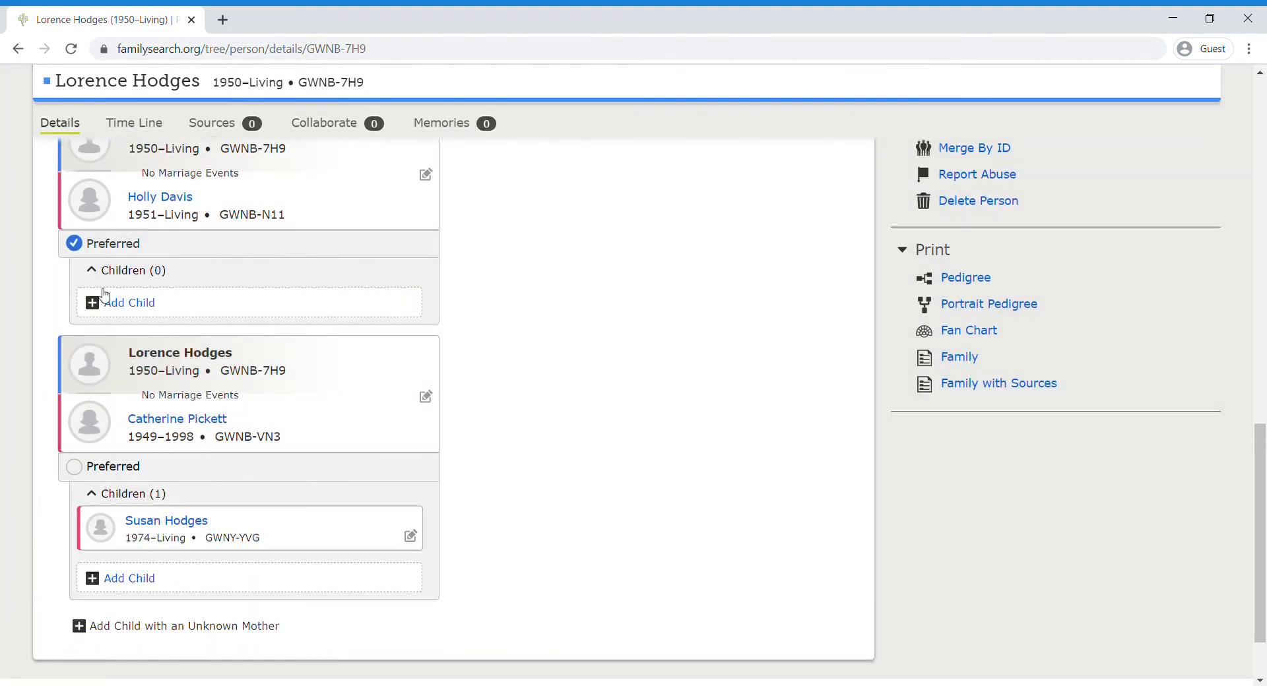
scroll(381, 441, up, 4)
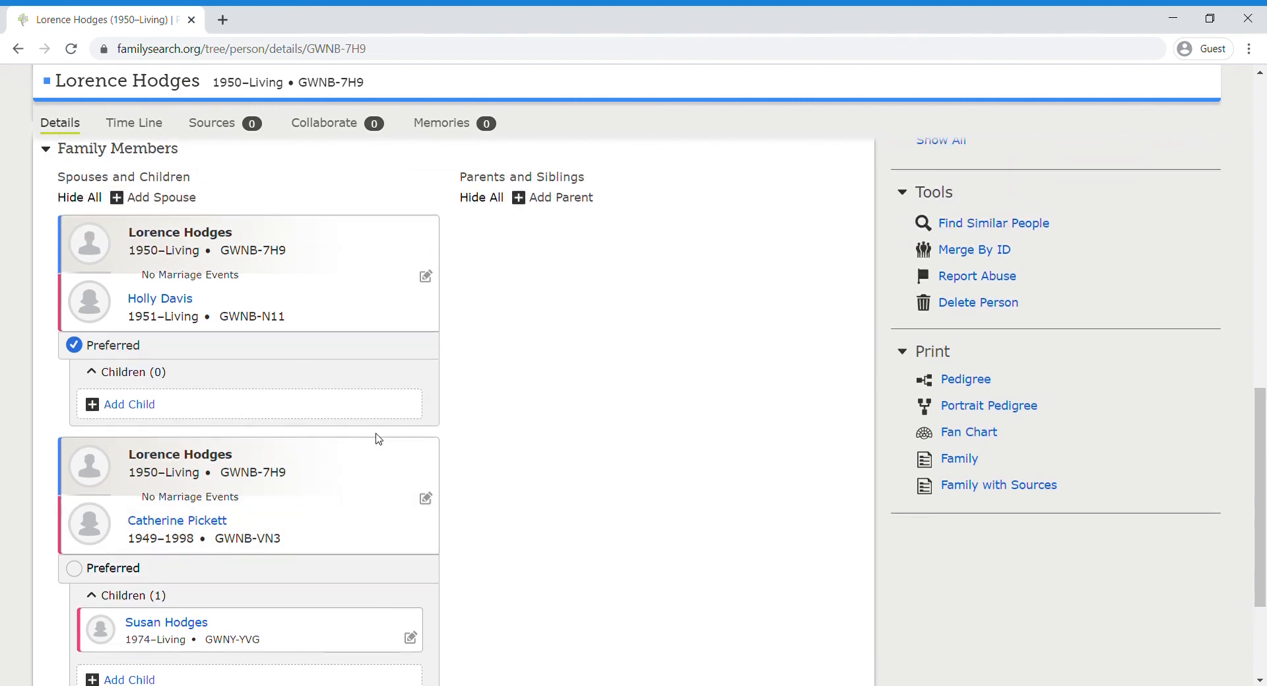
scroll(382, 441, up, 1)
scroll(379, 438, down, 3)
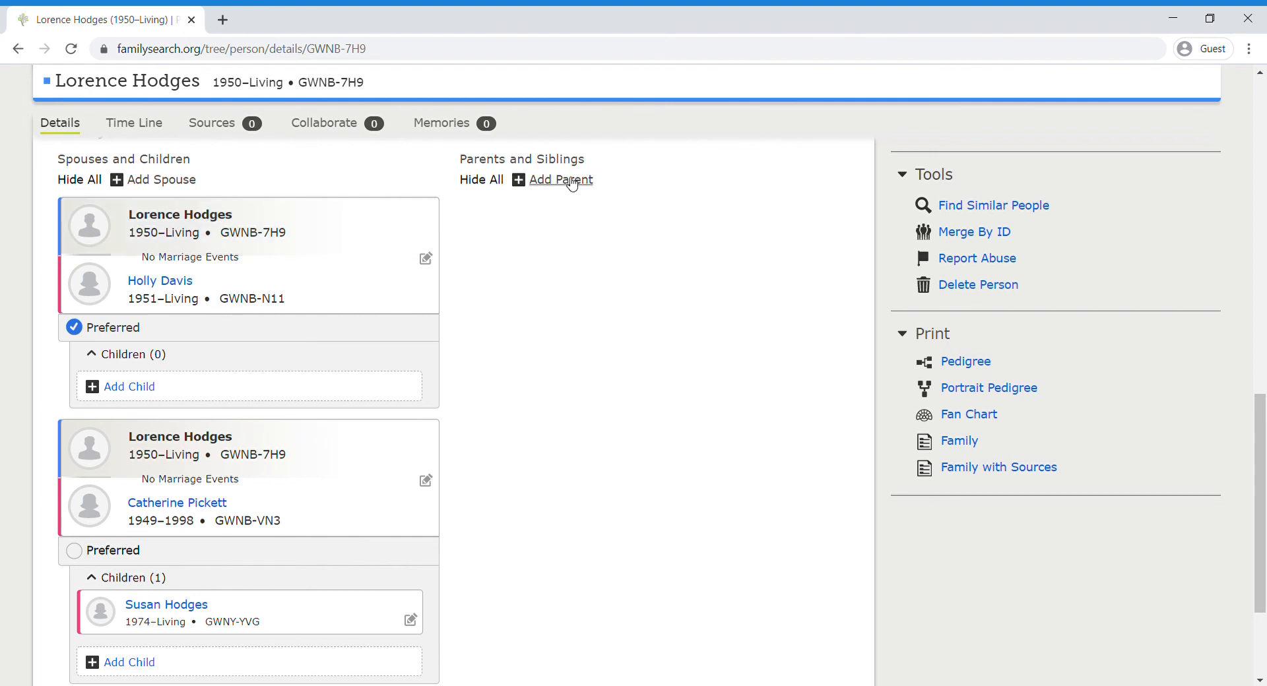
scroll(455, 465, down, 3)
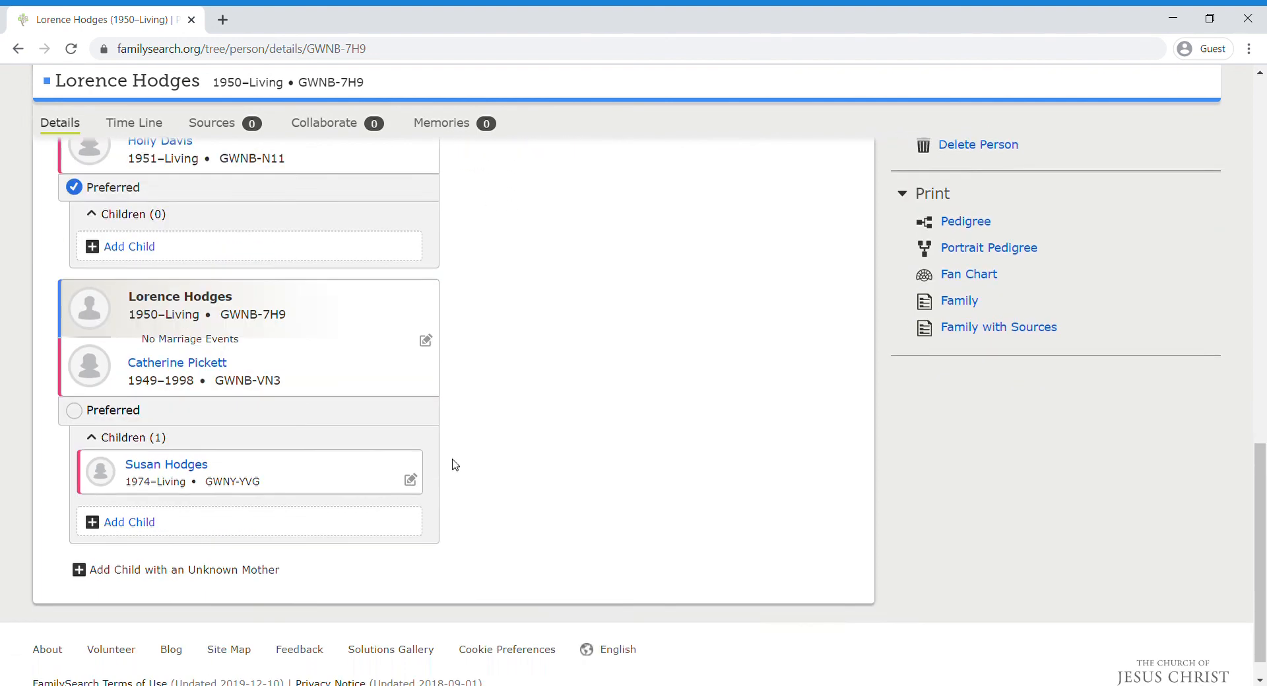
scroll(455, 465, up, 2)
scroll(455, 465, up, 12)
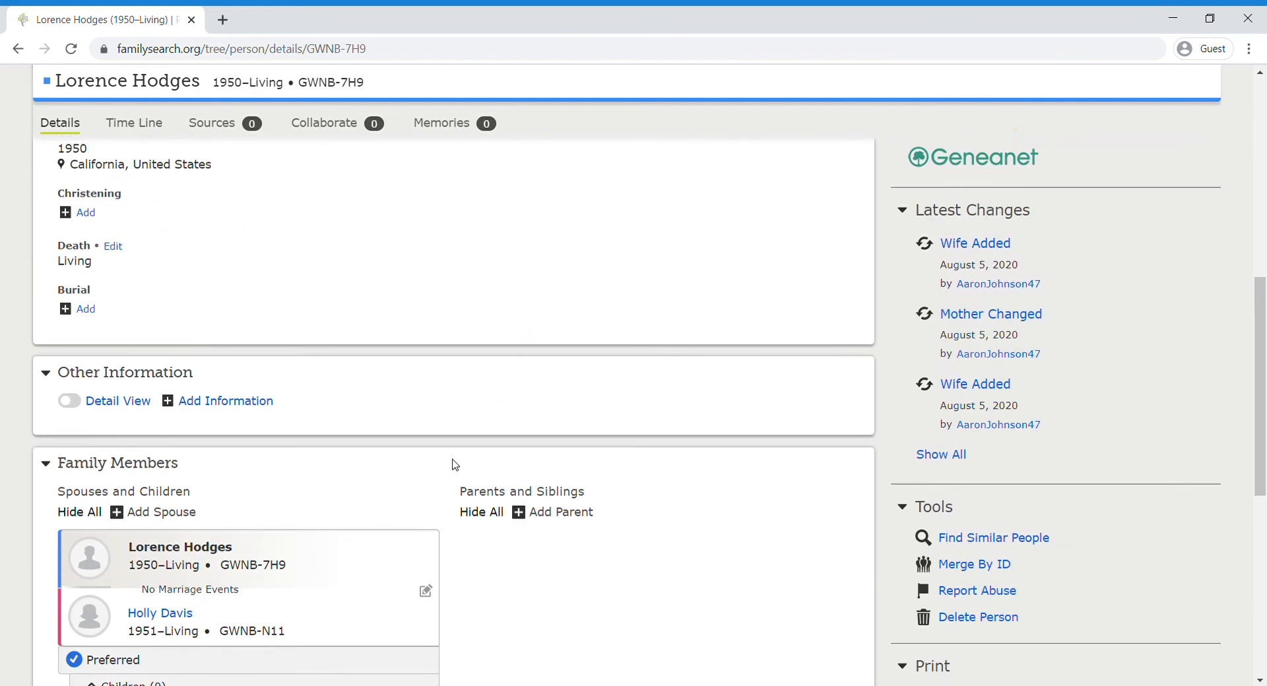
scroll(455, 465, up, 1)
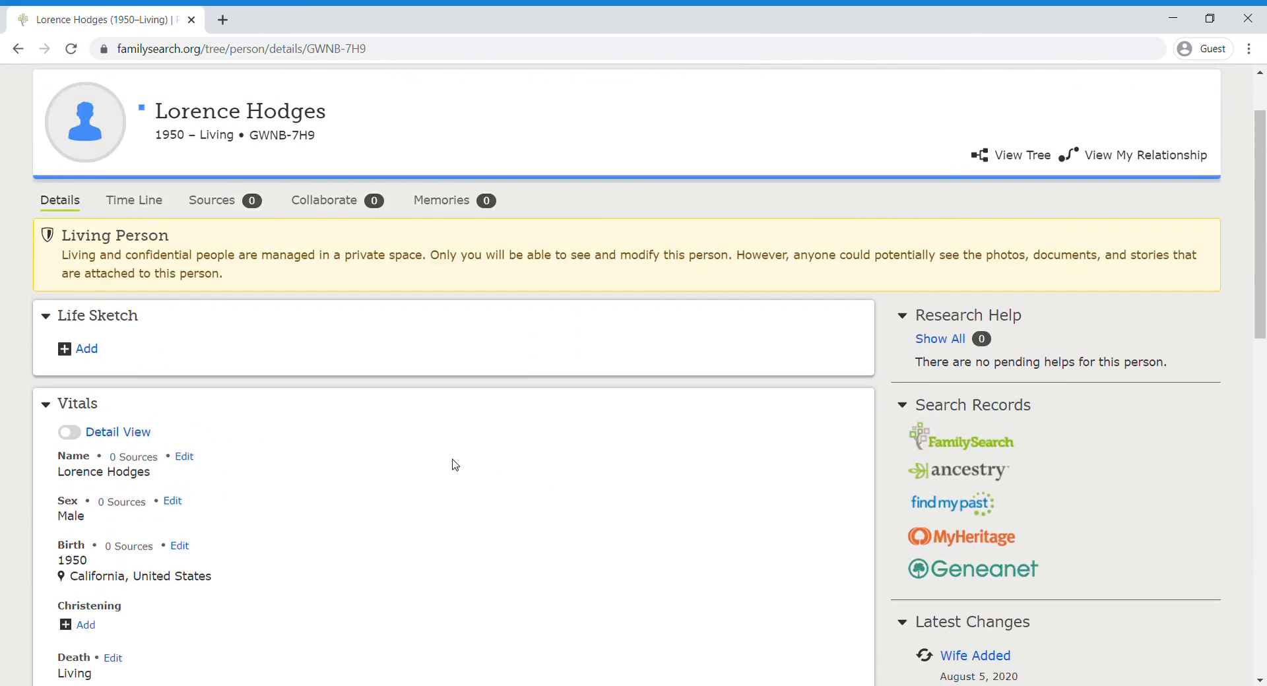
scroll(455, 465, up, 1)
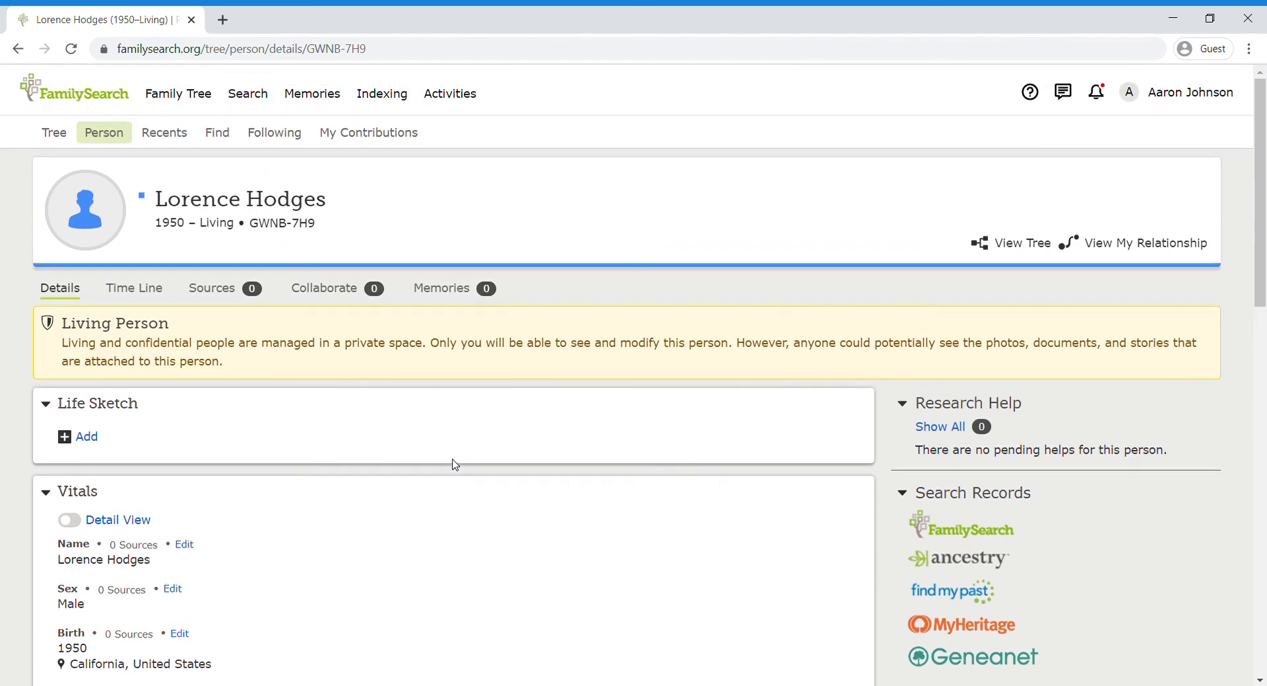
click(64, 137)
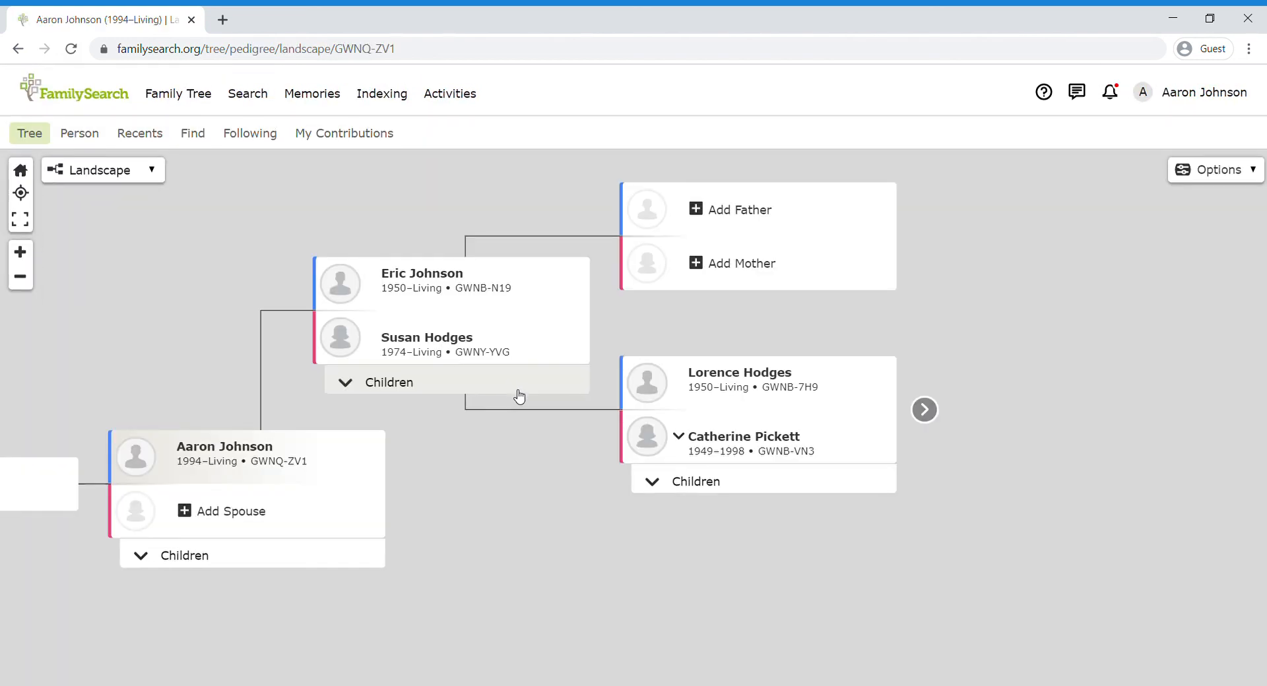
drag(549, 470, 704, 471)
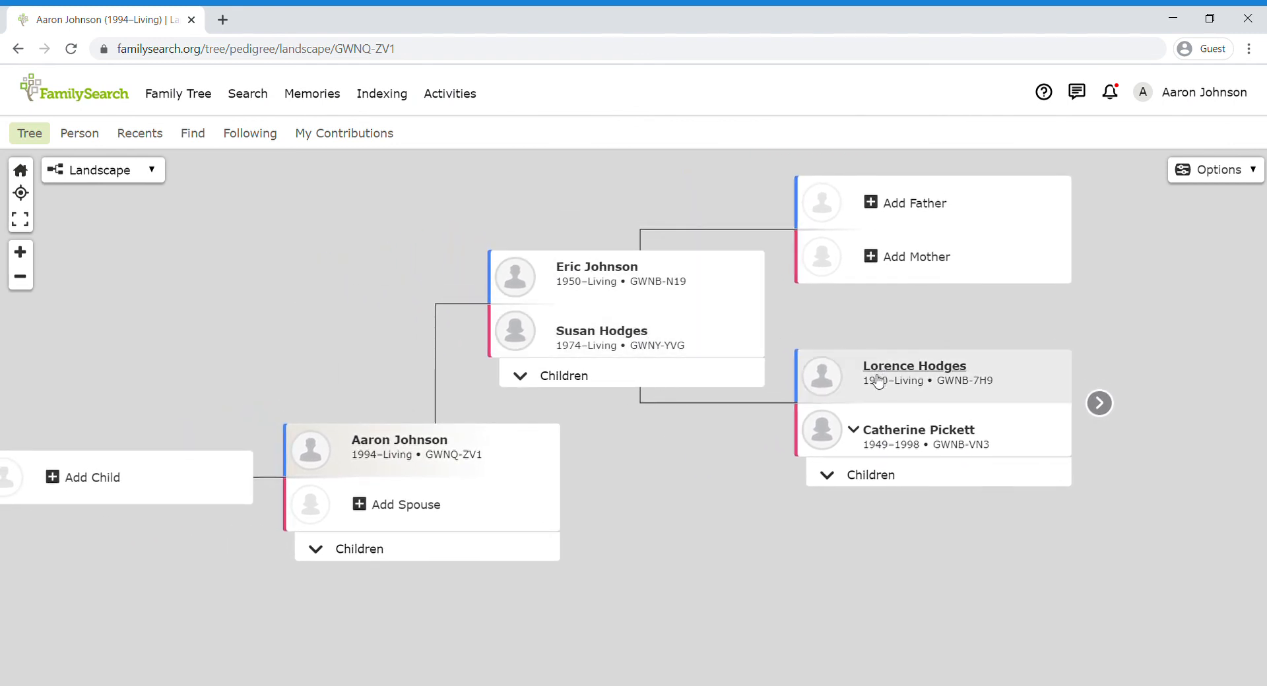
click(855, 431)
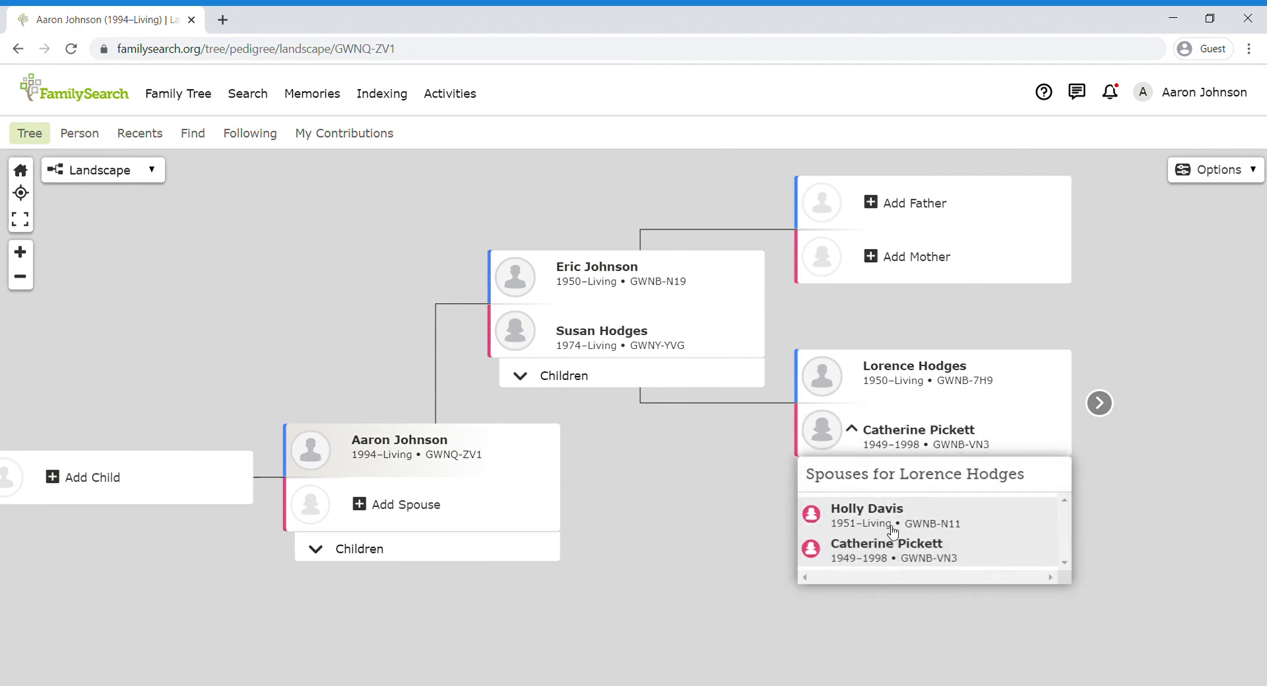
click(700, 522)
drag(698, 523, 642, 494)
click(902, 377)
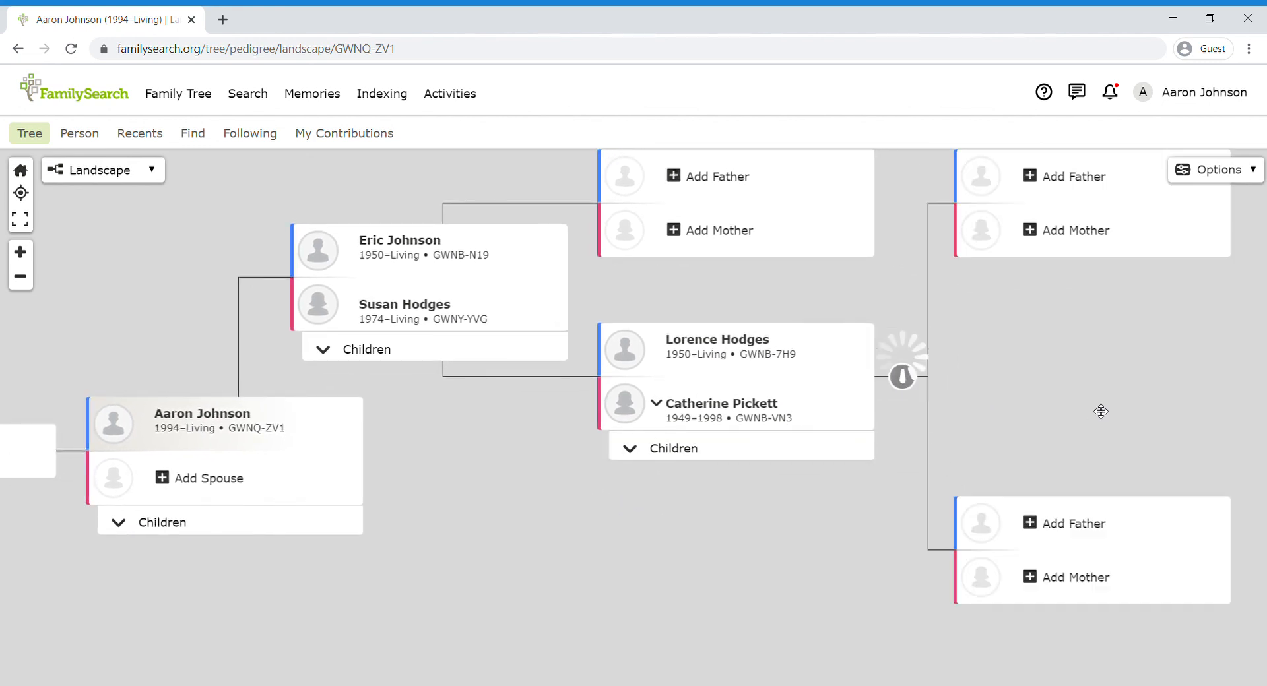
drag(1100, 413, 841, 464)
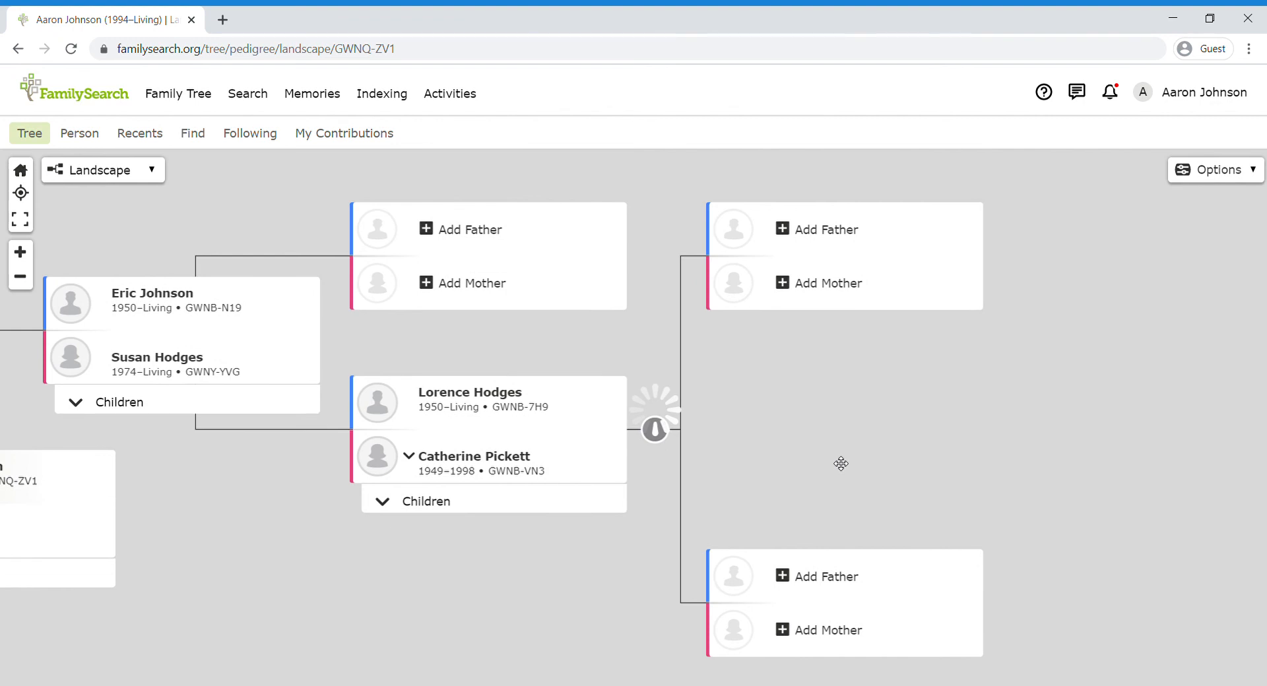